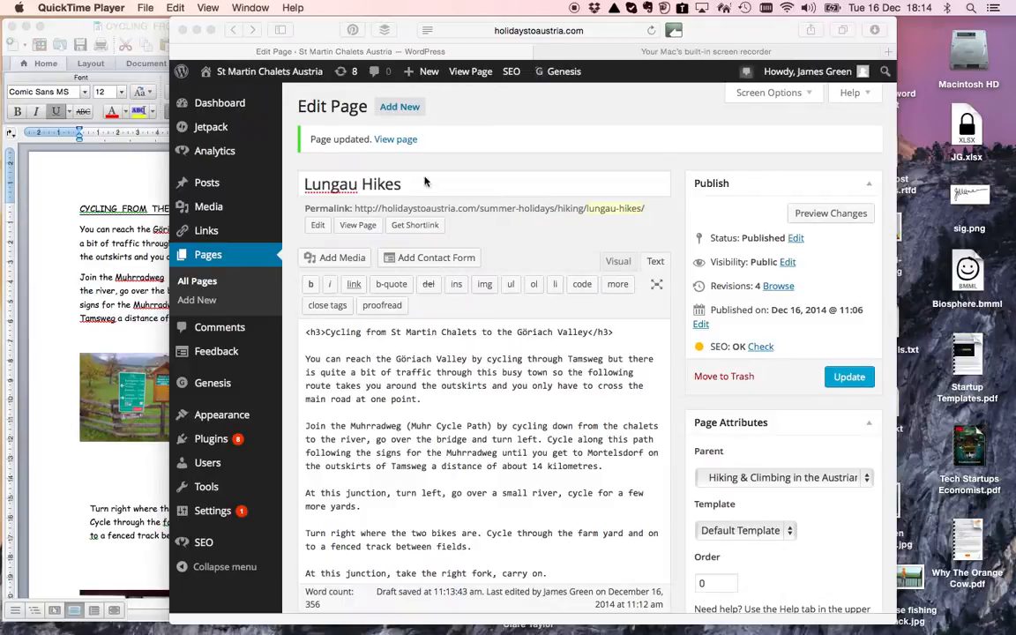
Change the page title to "Lungau Cycle Routes" and set its parent page to Cycling and Mountainbiking
double_click(415, 184)
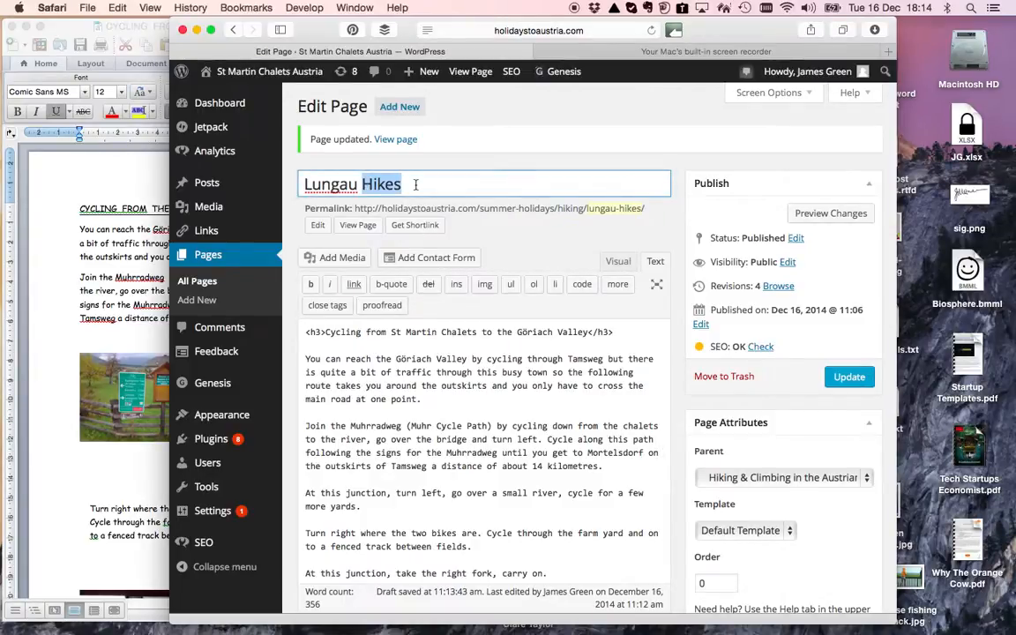
text(Cycle Routes)
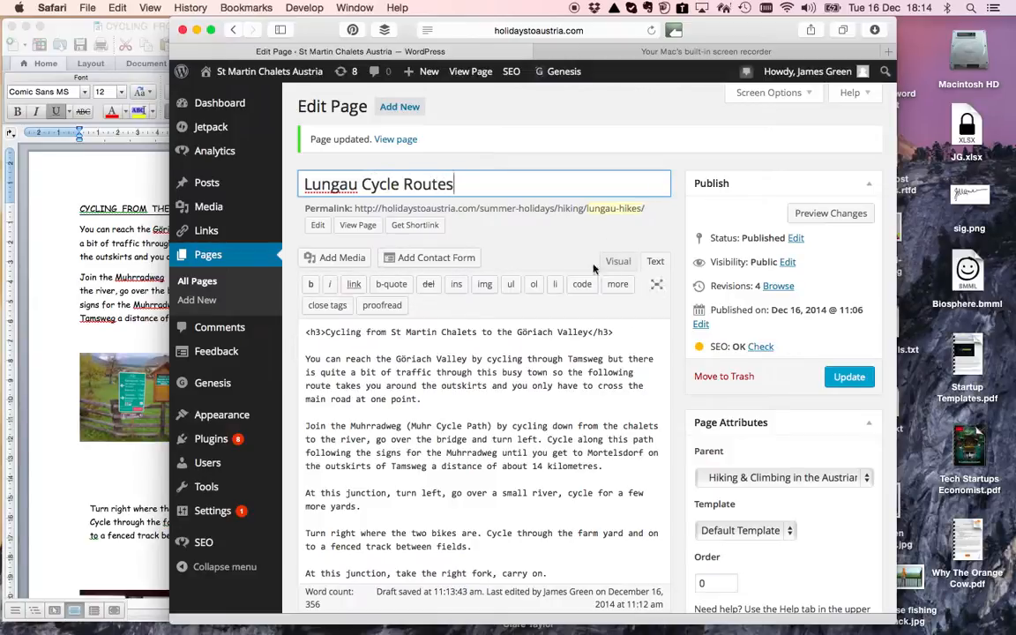
click(524, 409)
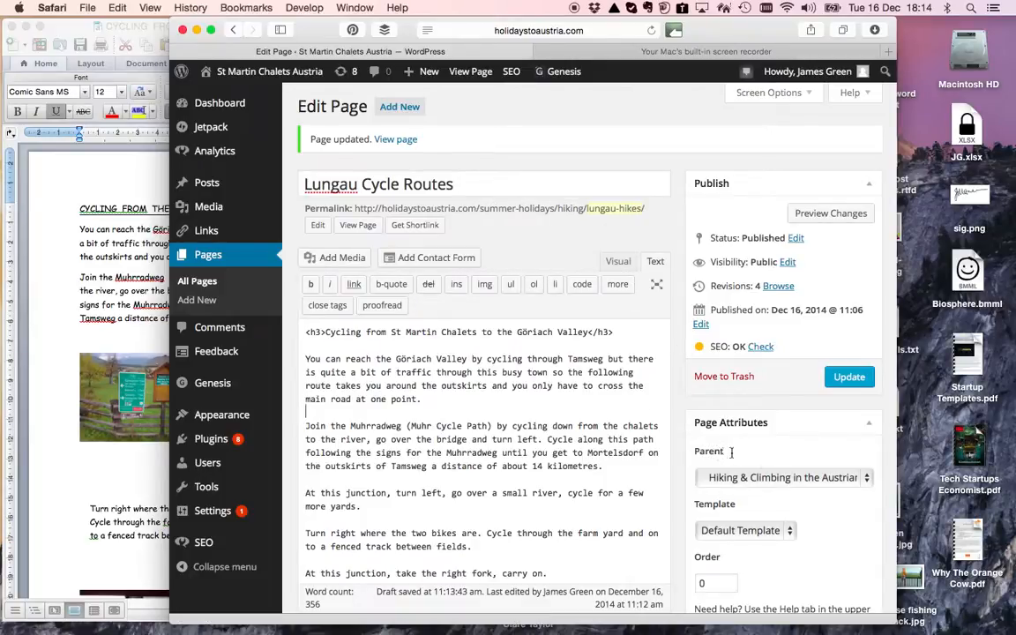
click(853, 478)
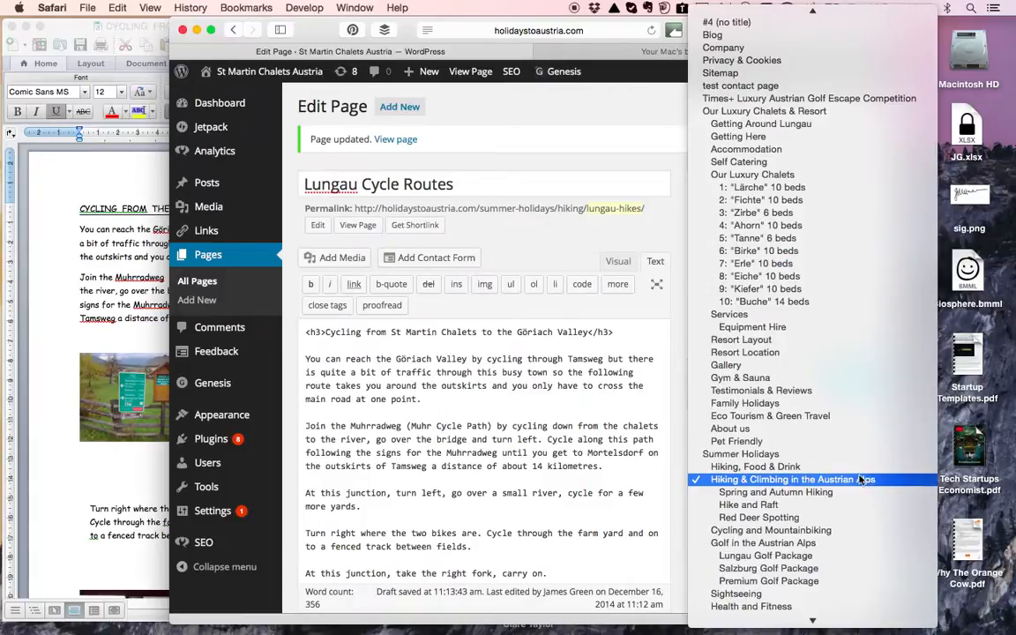
click(796, 530)
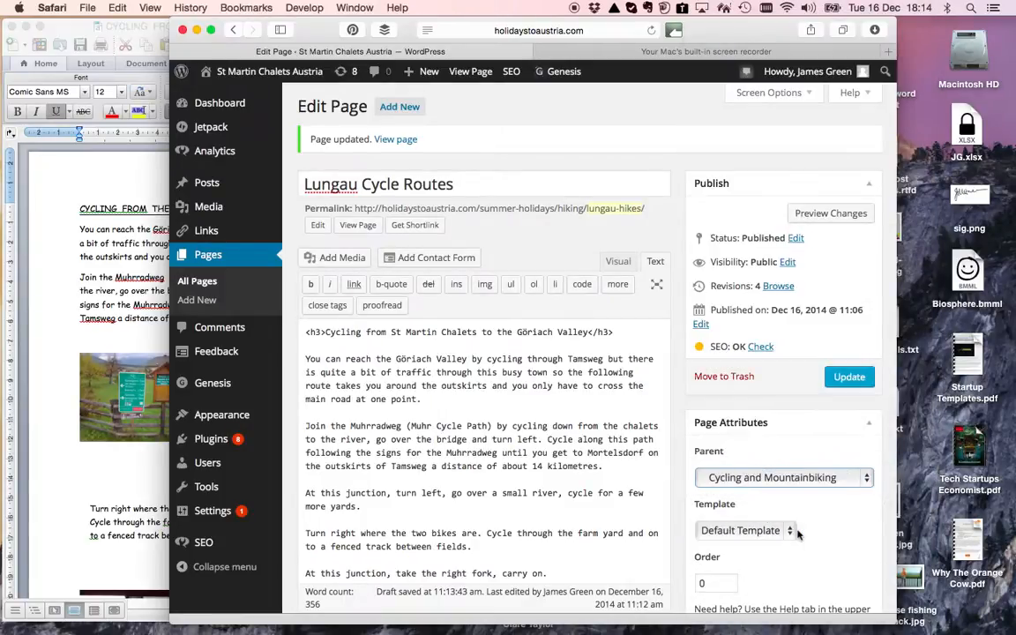
Replace the page's featured image with E-Bike-Österreich.jpg, searching the media library for "bike"
scroll(670, 432, down, 3)
scroll(670, 433, down, 10)
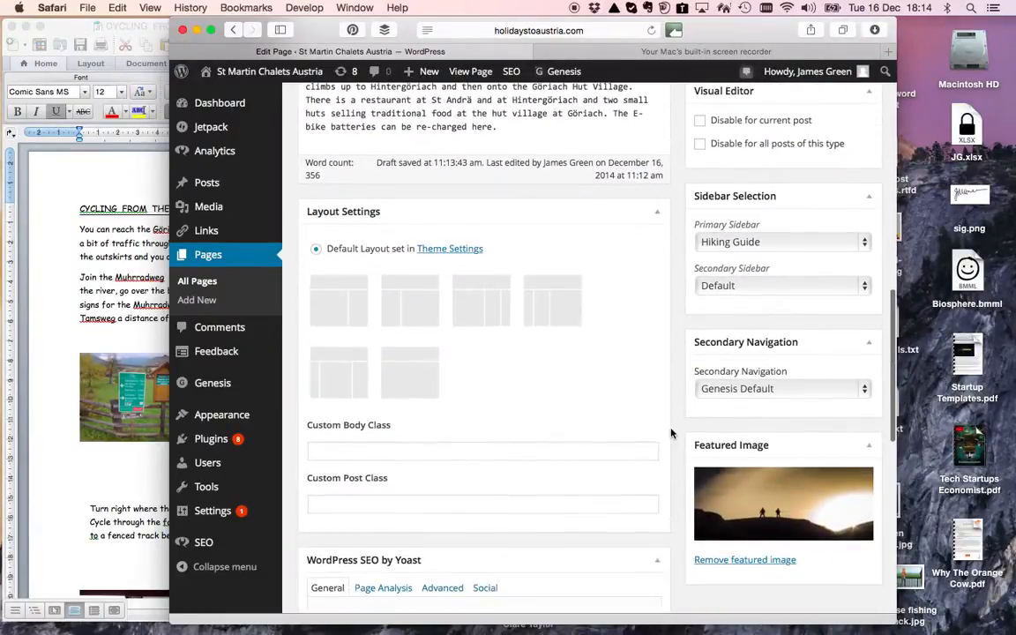
click(751, 561)
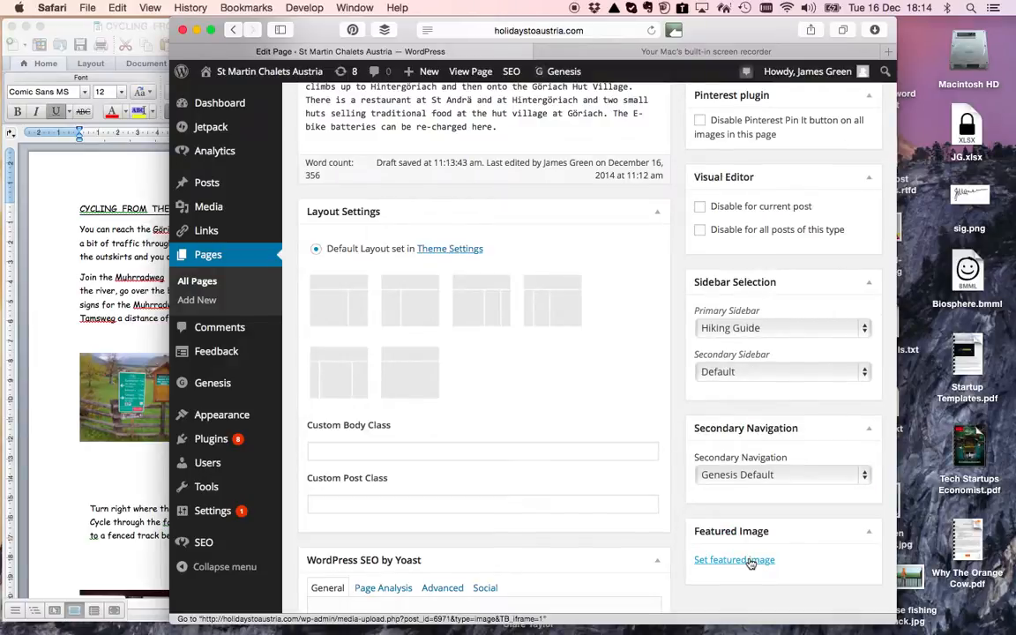
click(750, 560)
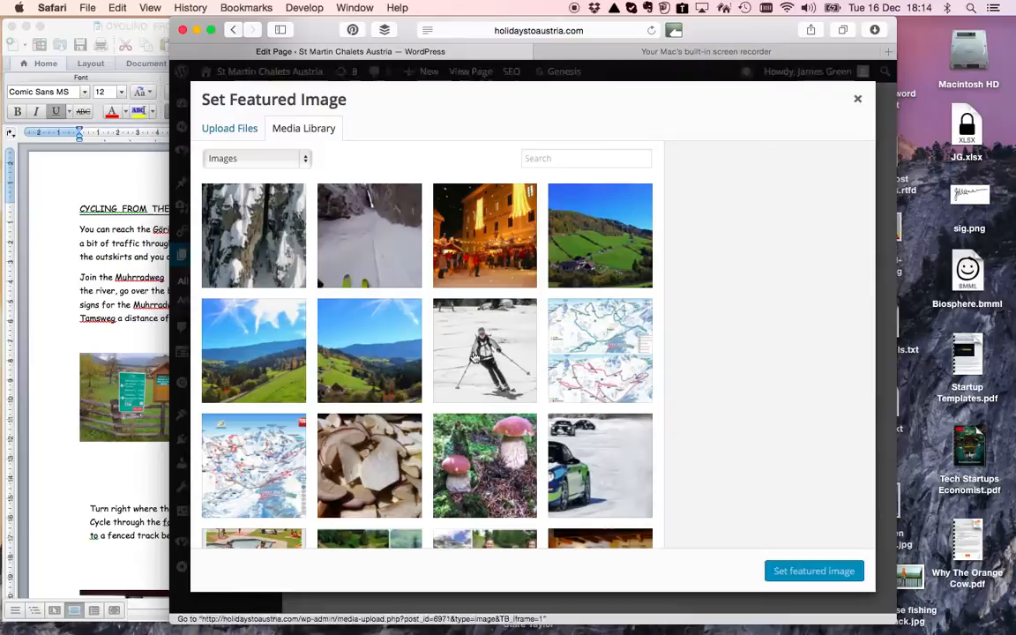
click(561, 158)
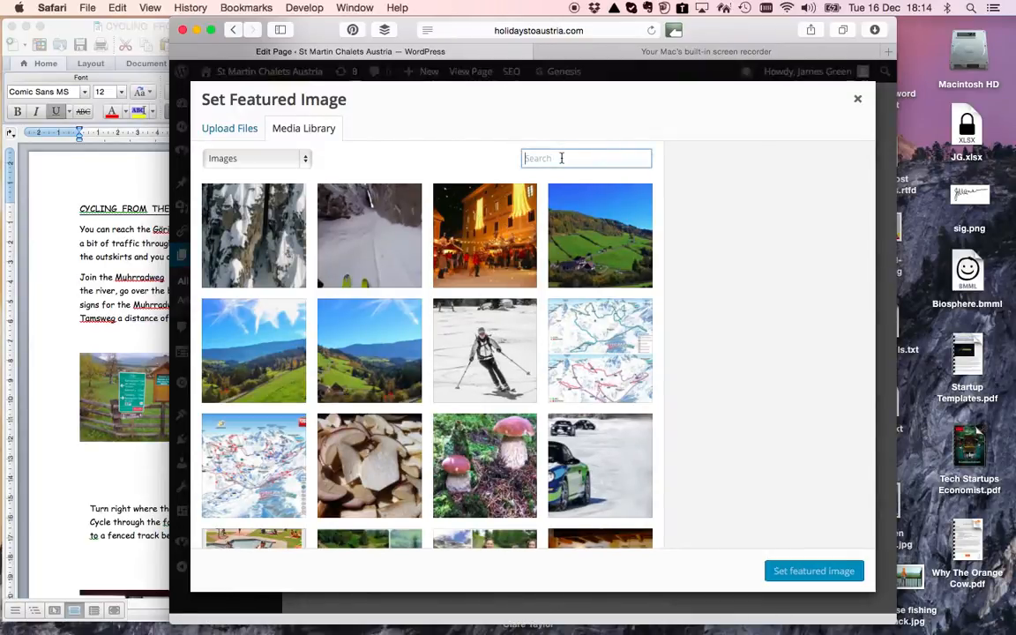
text(bike)
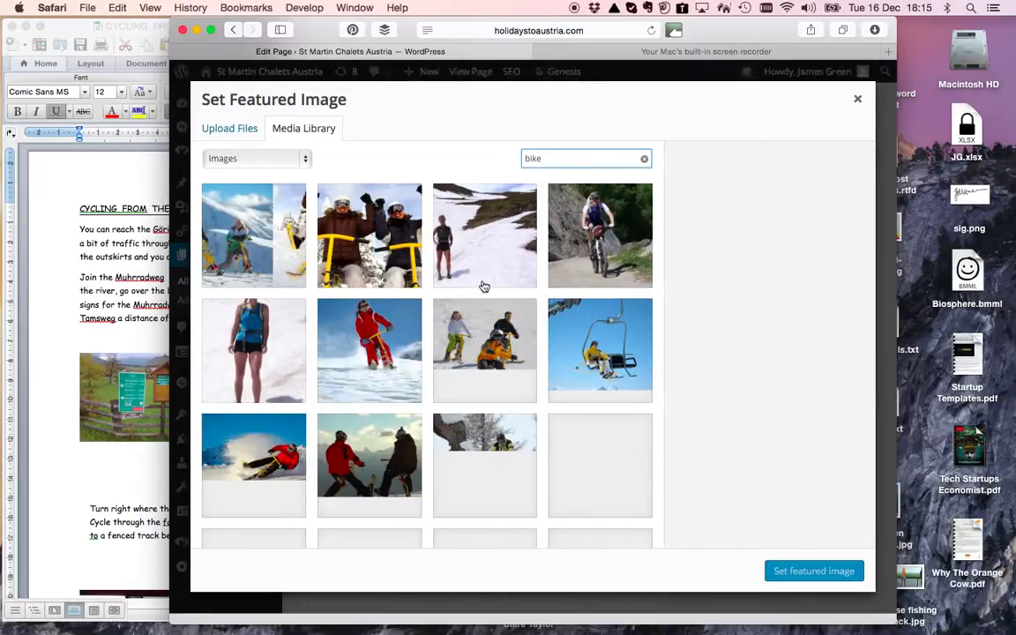
scroll(484, 287, down, 2)
scroll(484, 287, down, 10)
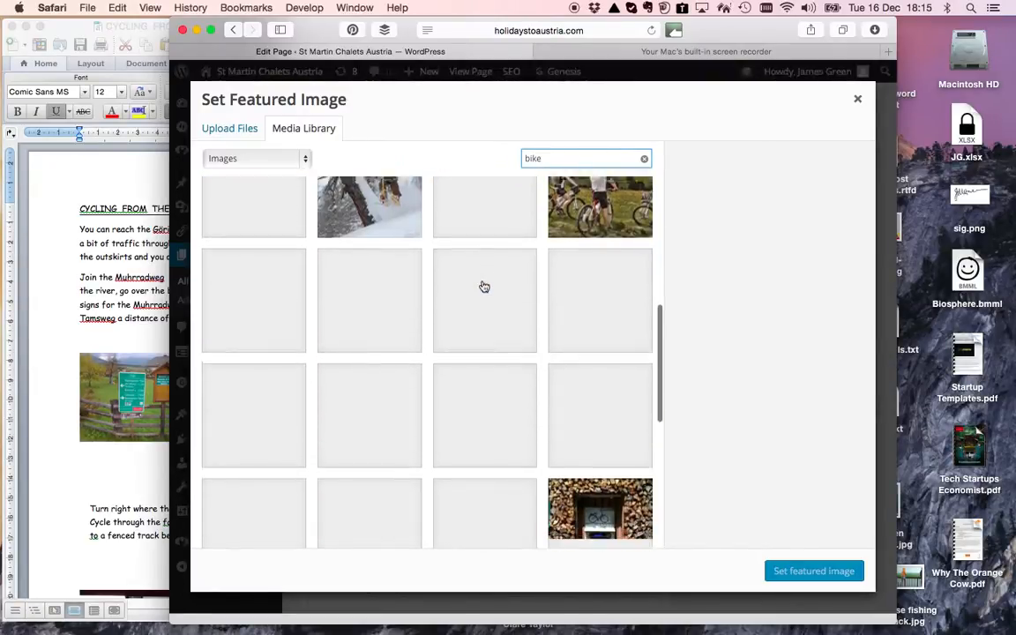
scroll(484, 291, up, 3)
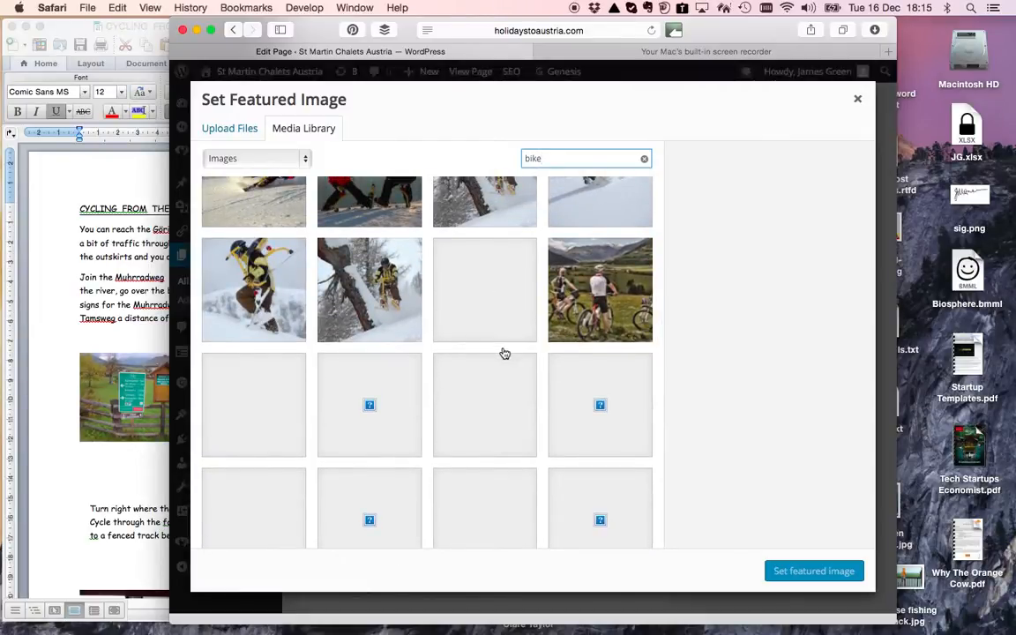
click(589, 313)
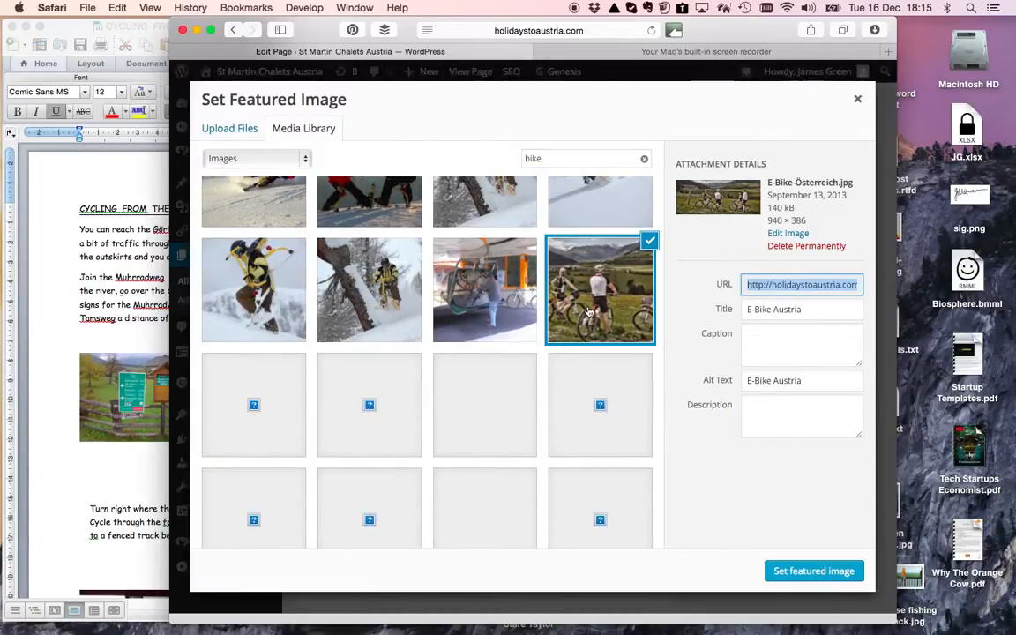
click(798, 571)
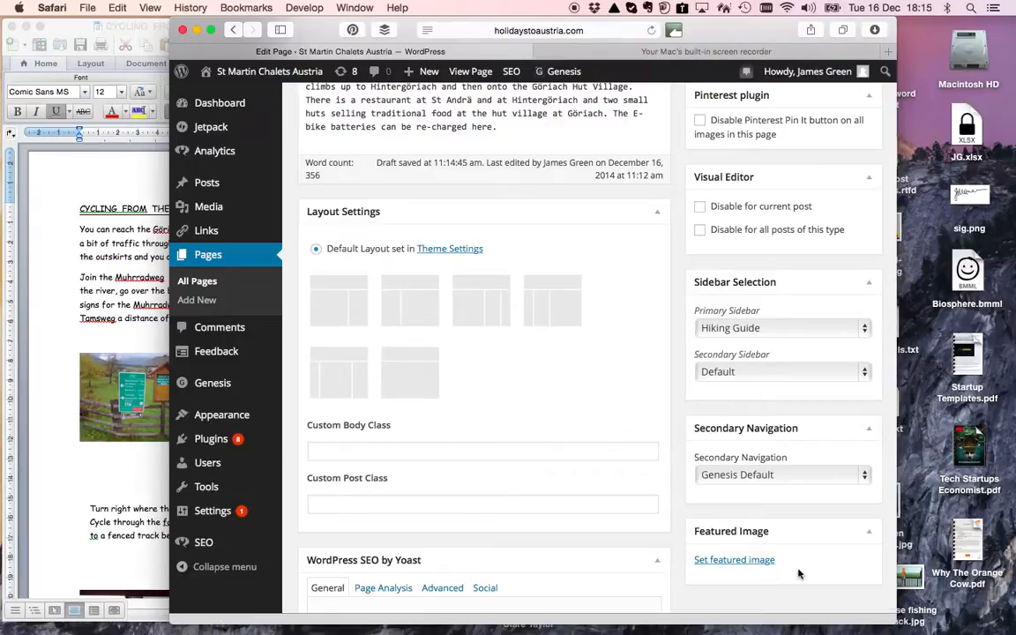
Change the permalink slug to lungau-cycle-routes and update the page
scroll(674, 382, down, 5)
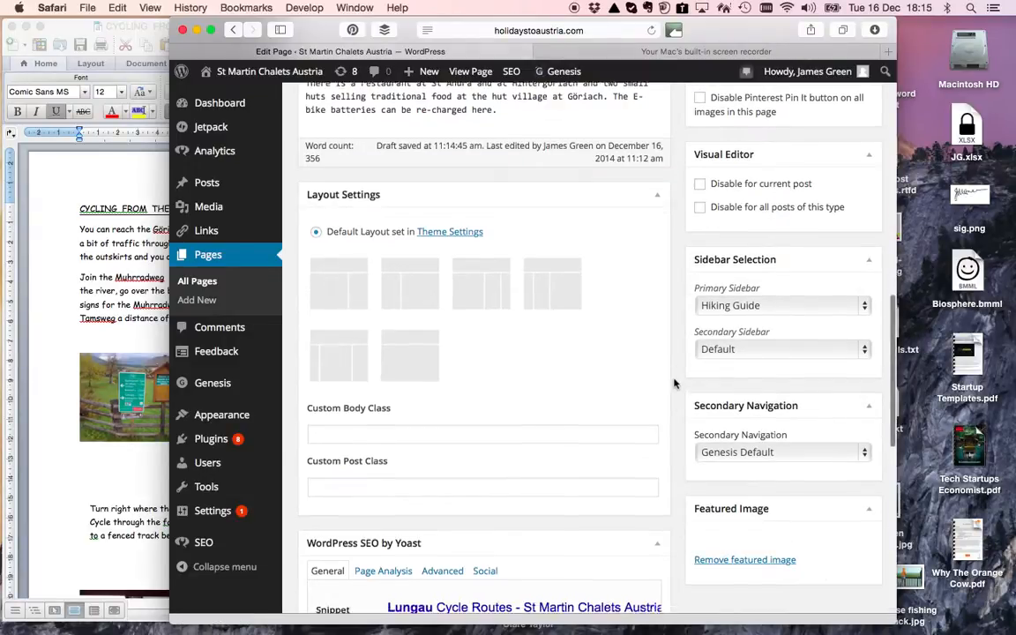
scroll(674, 382, down, 3)
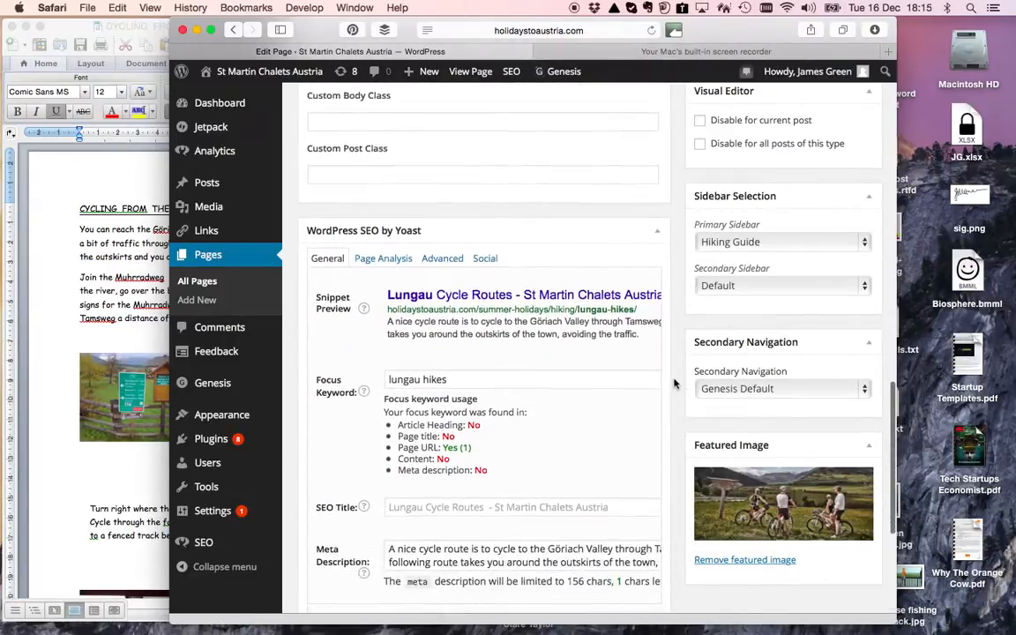
scroll(673, 382, down, 2)
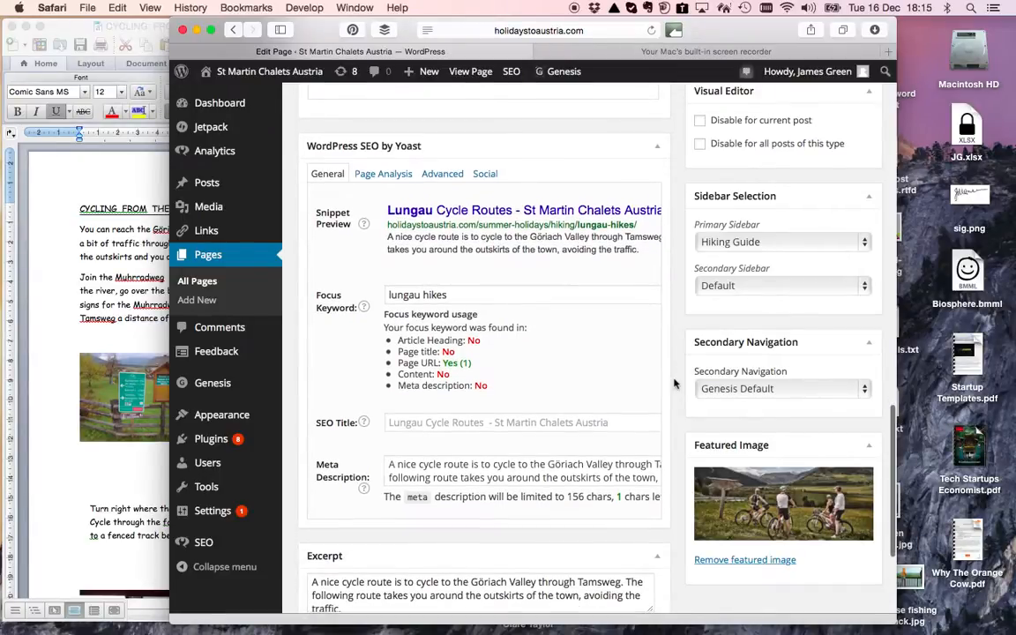
scroll(673, 382, up, 15)
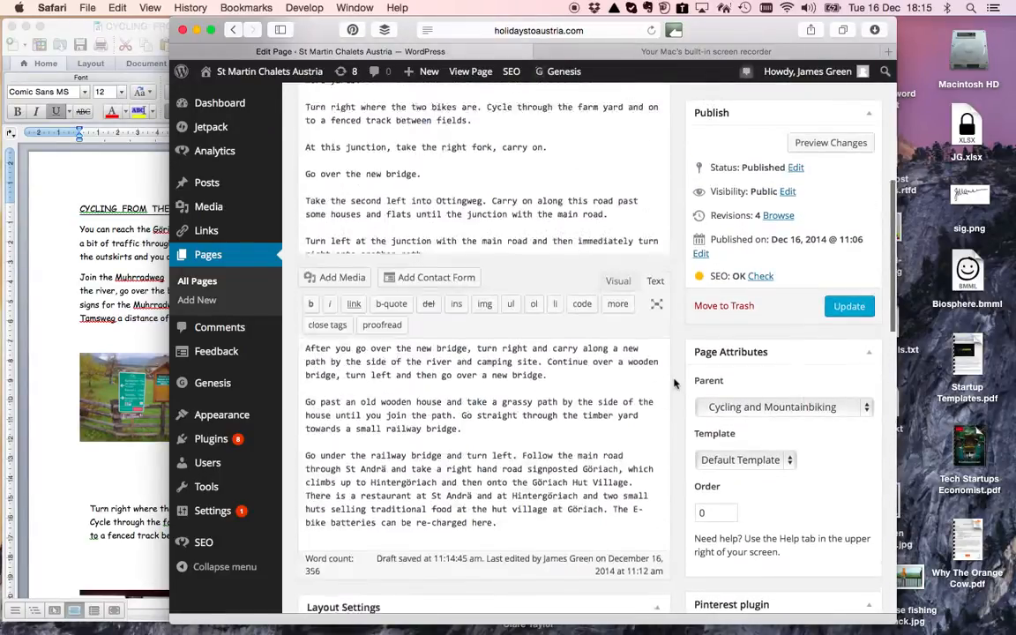
scroll(674, 382, up, 3)
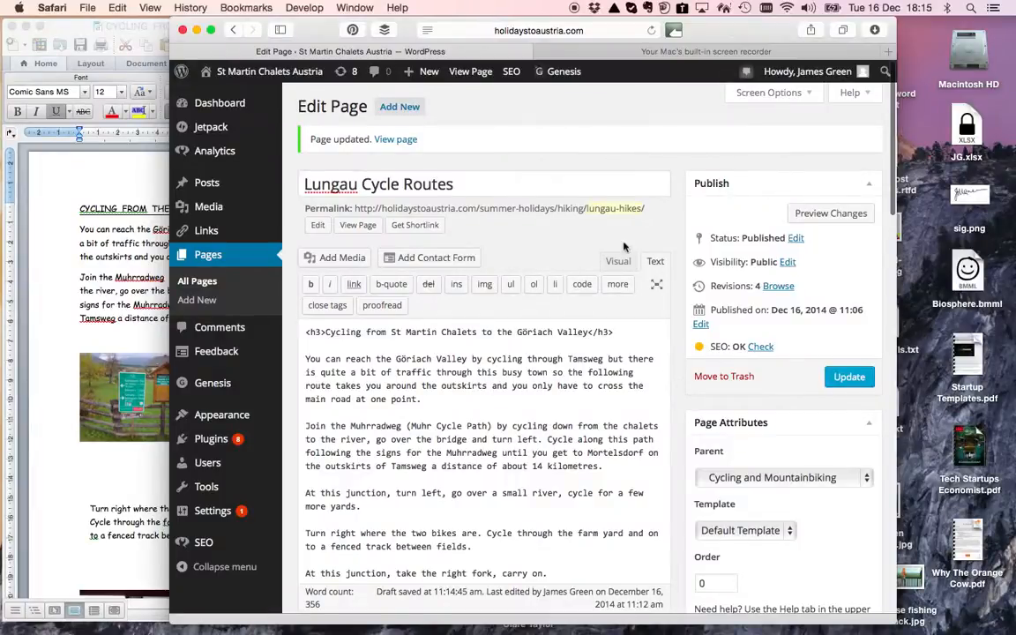
click(318, 226)
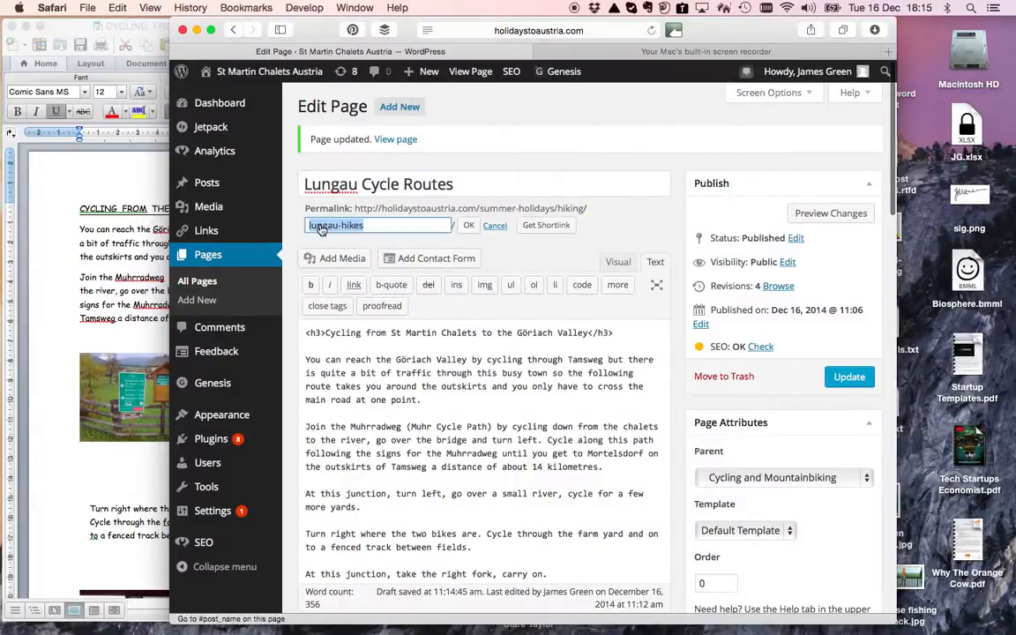
click(369, 225)
key(BackSpace)
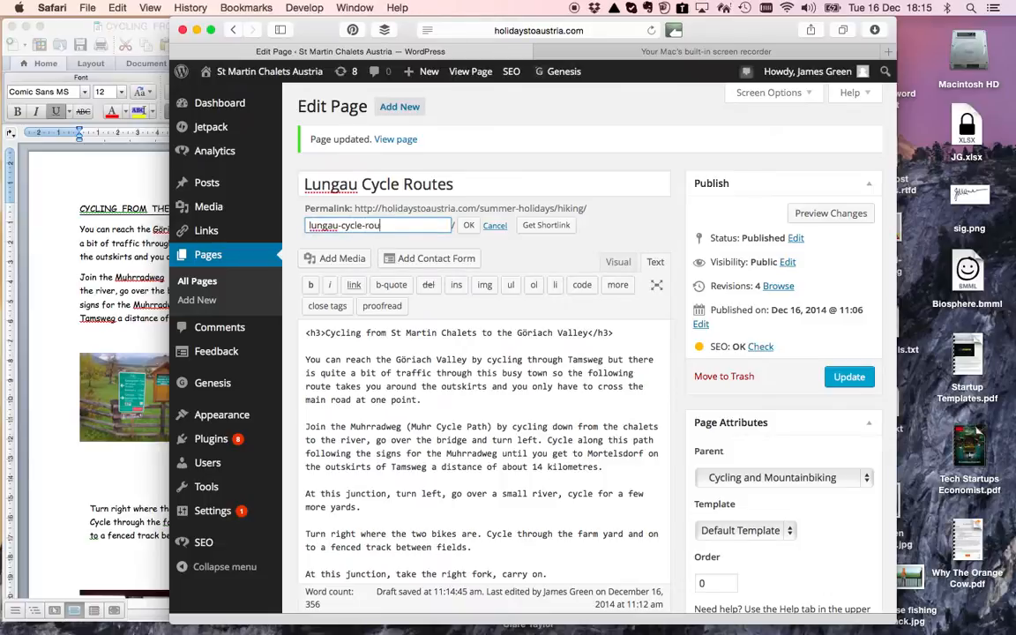
click(468, 227)
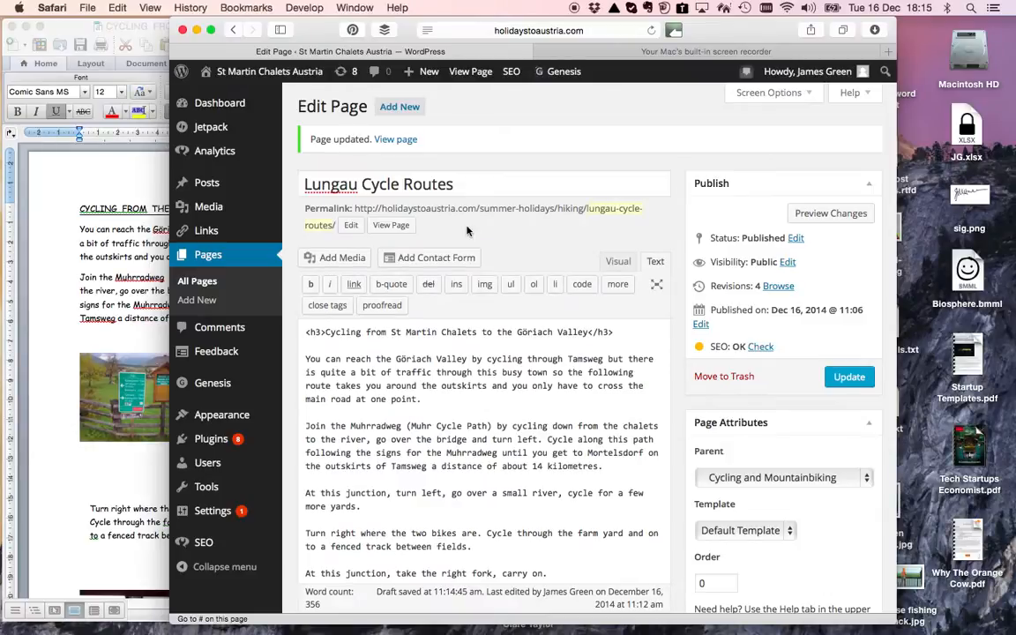
click(849, 379)
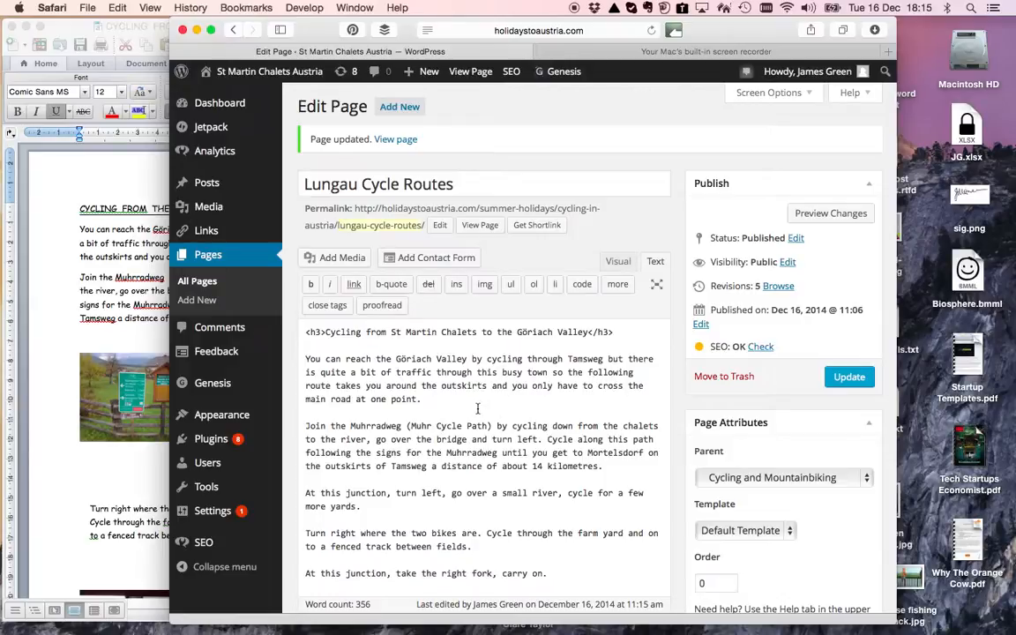
Check the Word route document, reword the first junction sentence to begin "At the junction above" and insert two blank lines before it
click(84, 254)
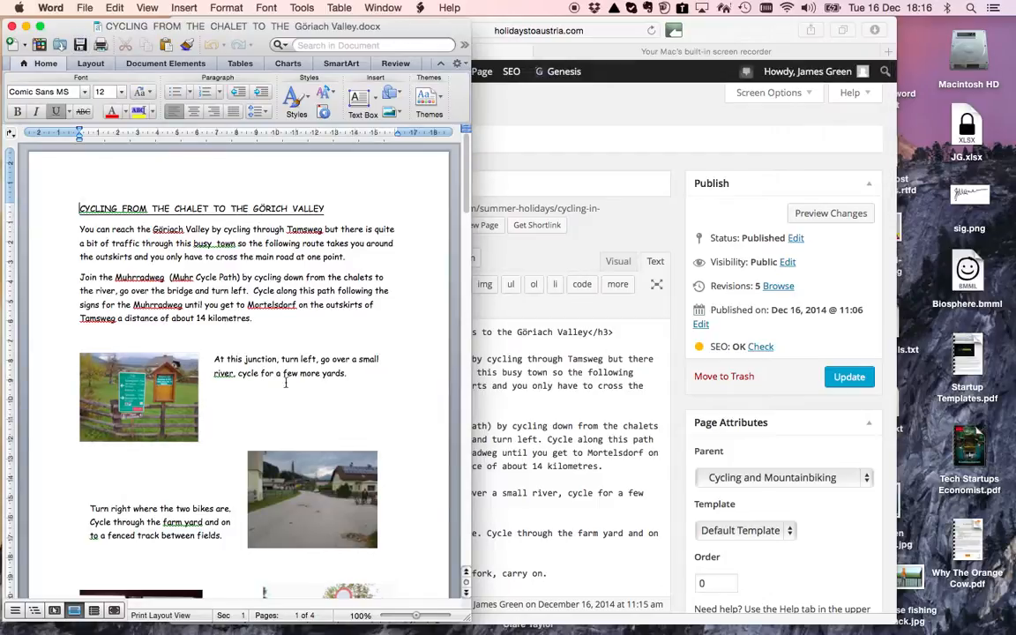
click(545, 386)
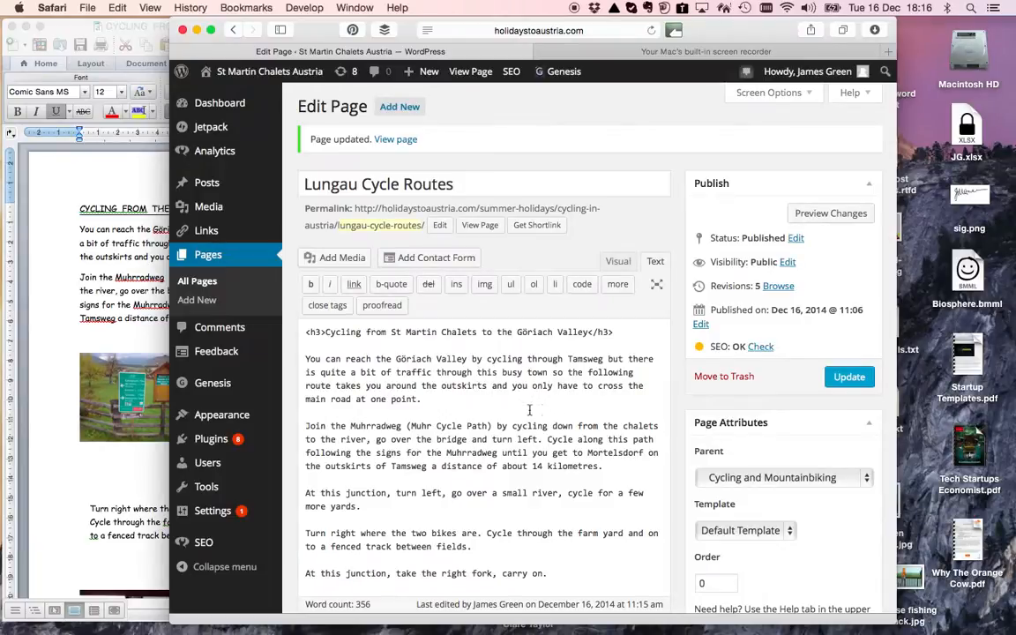
click(115, 328)
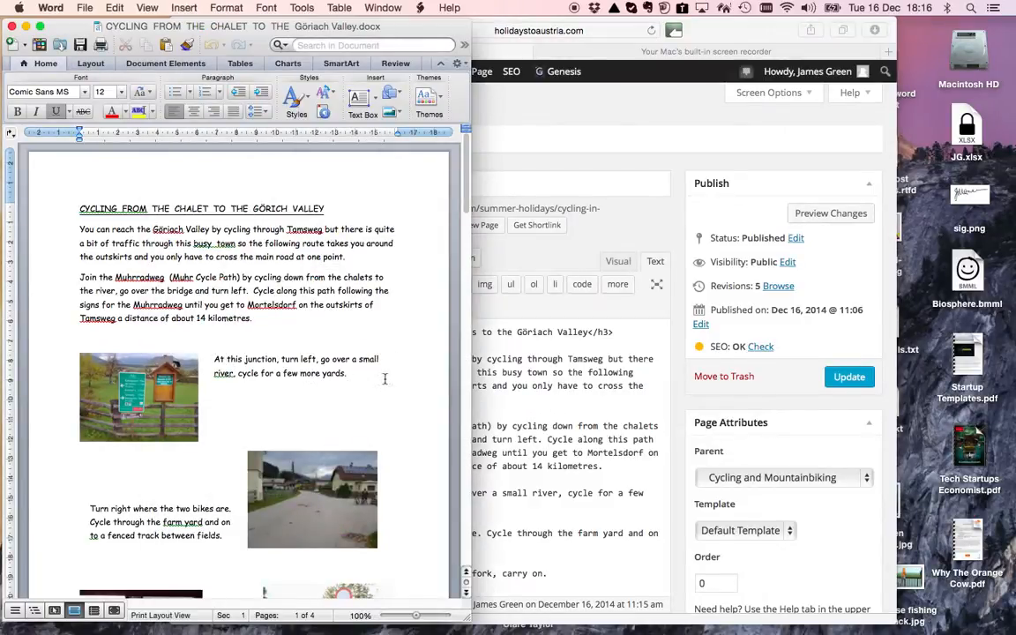
click(525, 419)
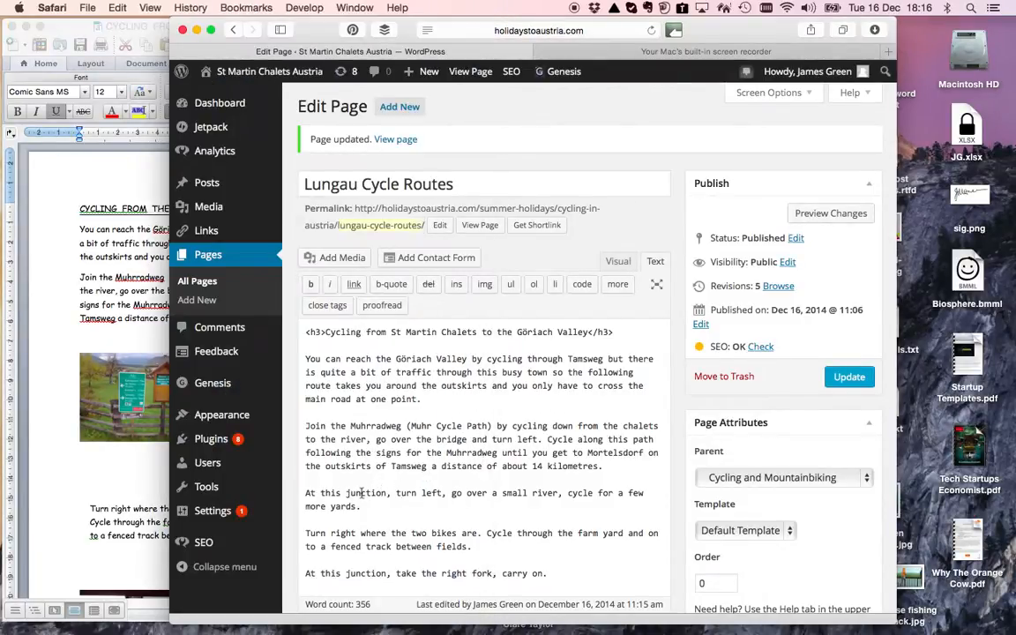
key(BackSpace)
key(BackSpace)
text(e)
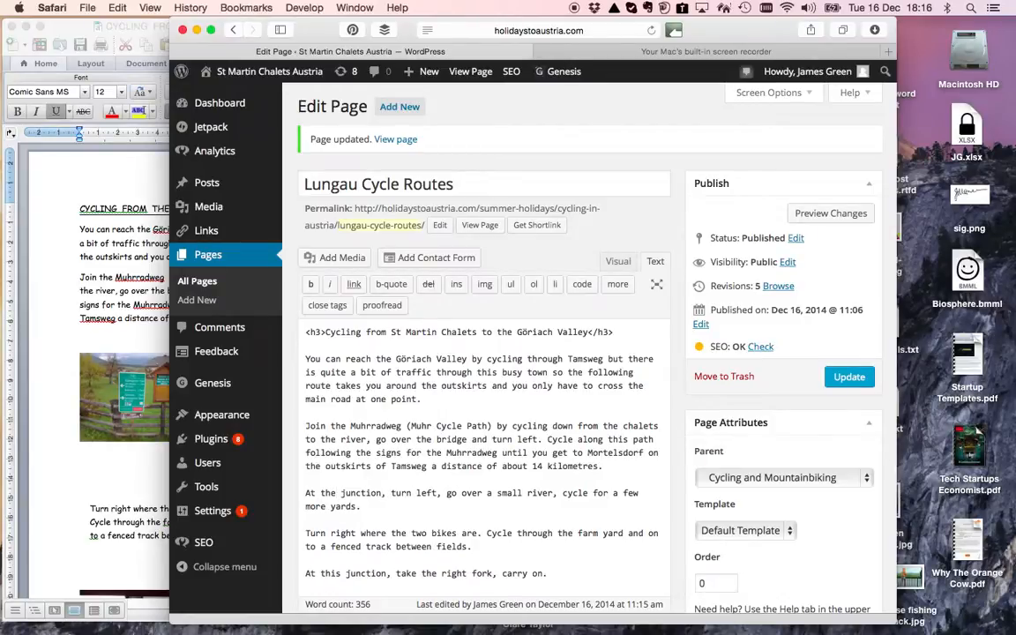
click(381, 492)
text(above)
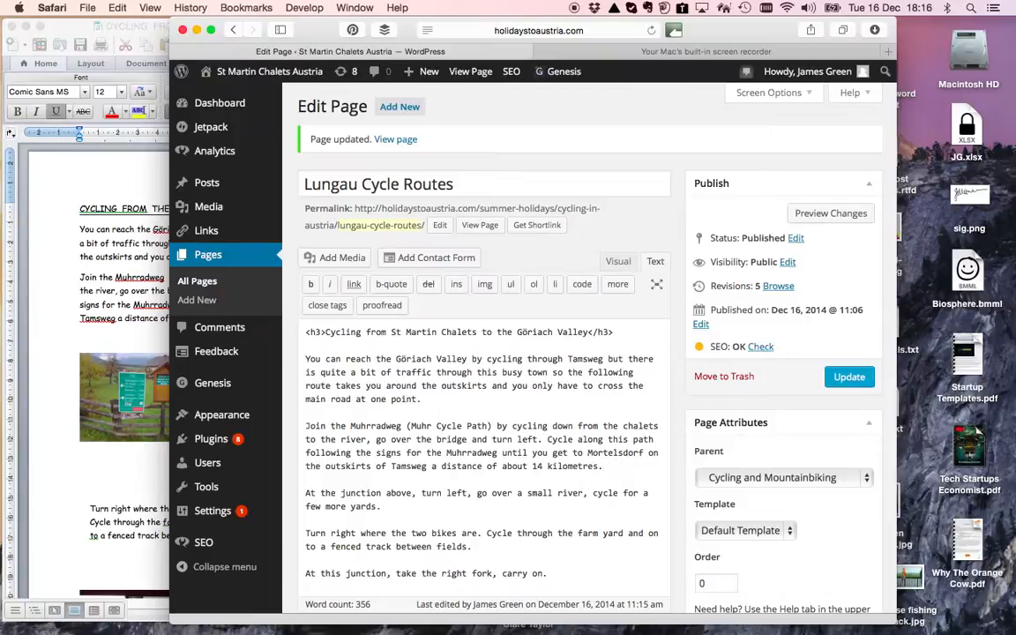
key(Return)
key(Return)
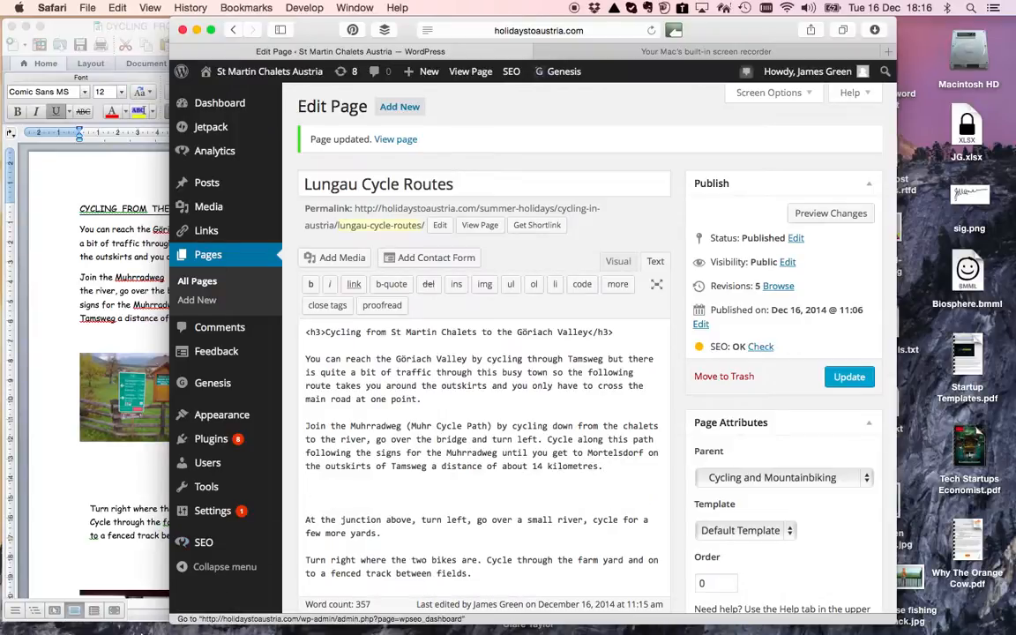
Switch to Finder and open the signpost photo 1a.jpg from the client's folder on the Desktop in Preview
click(45, 600)
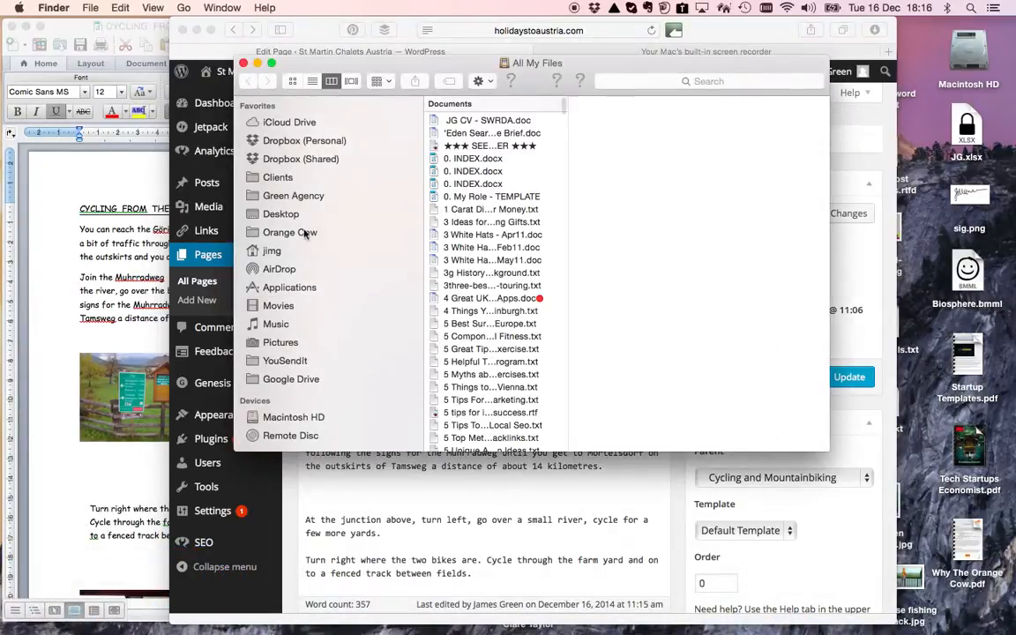
click(280, 214)
click(462, 217)
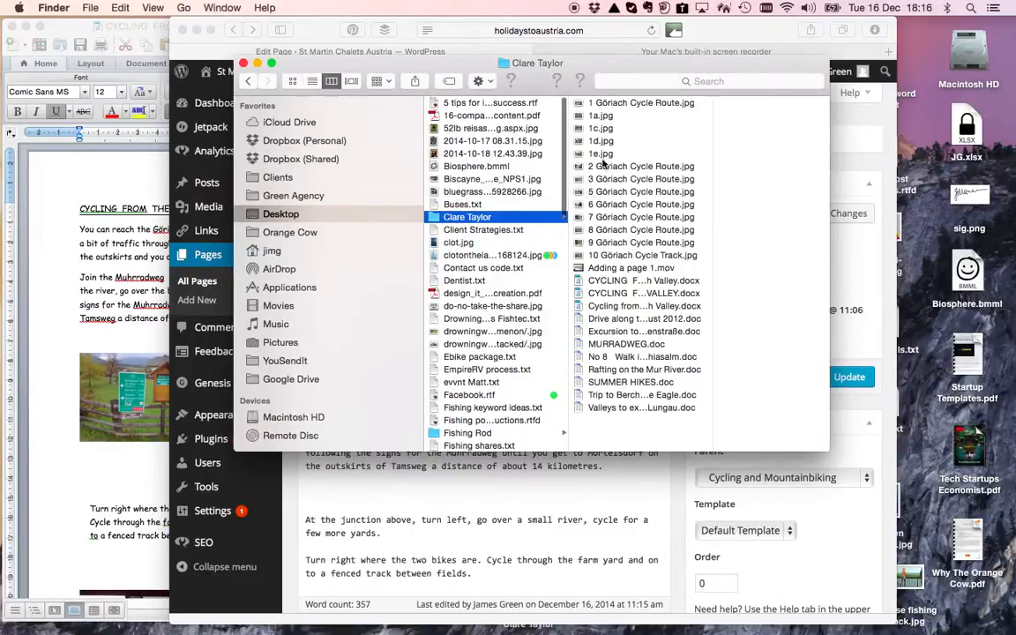
click(611, 103)
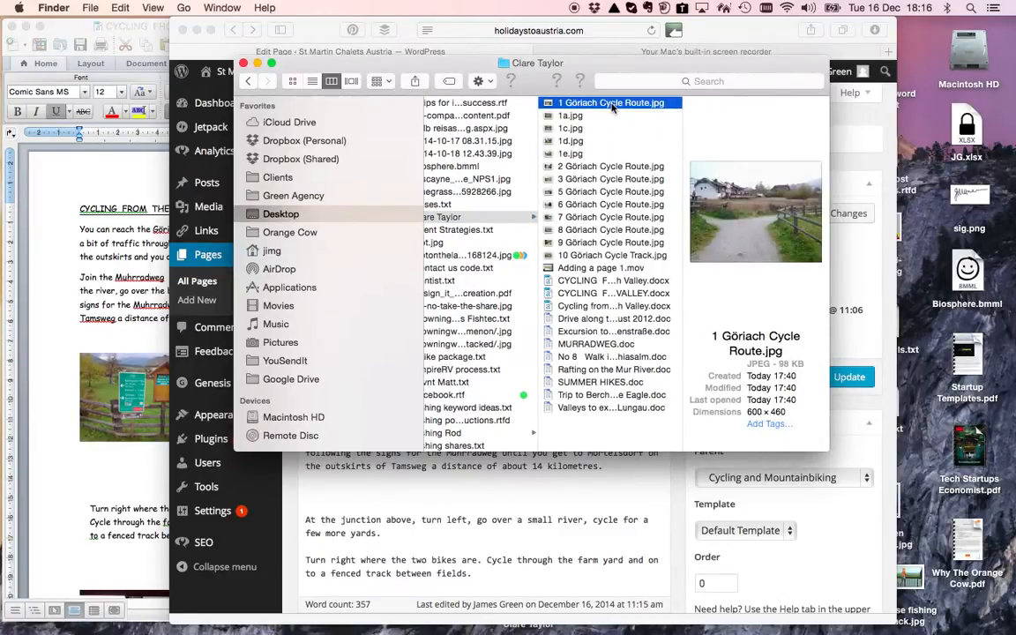
click(593, 116)
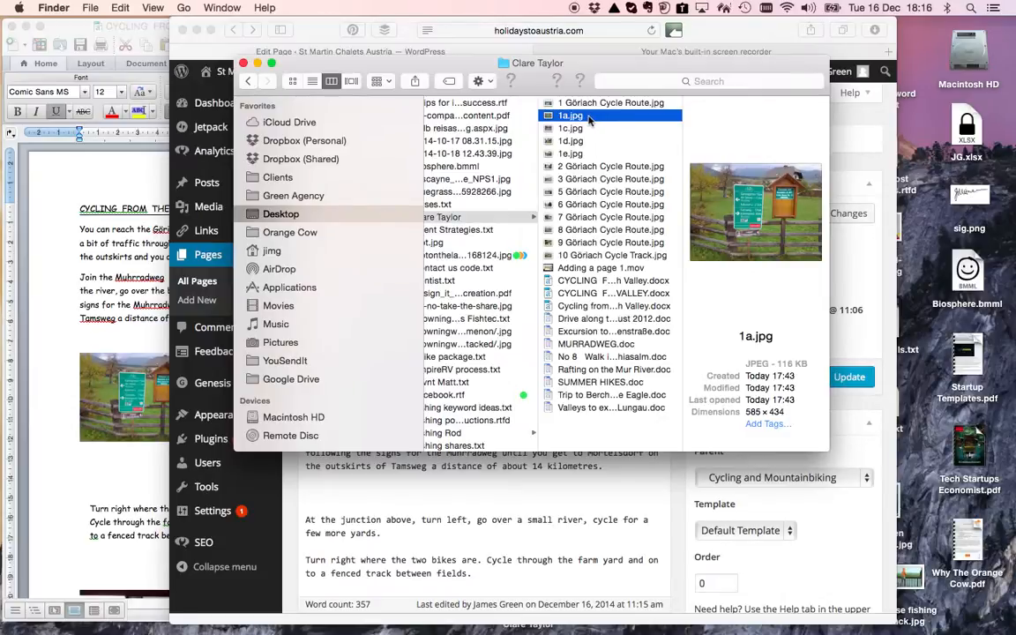
double_click(573, 117)
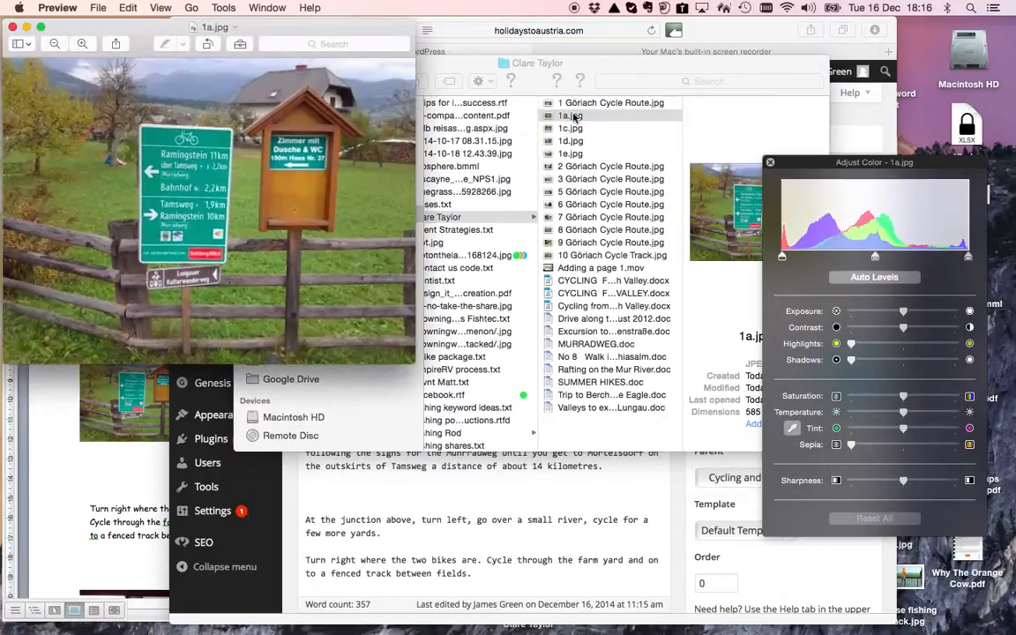
Apply a size of 585 by 434 pixels to the signpost photo 1a.jpg and close it
click(224, 8)
click(253, 74)
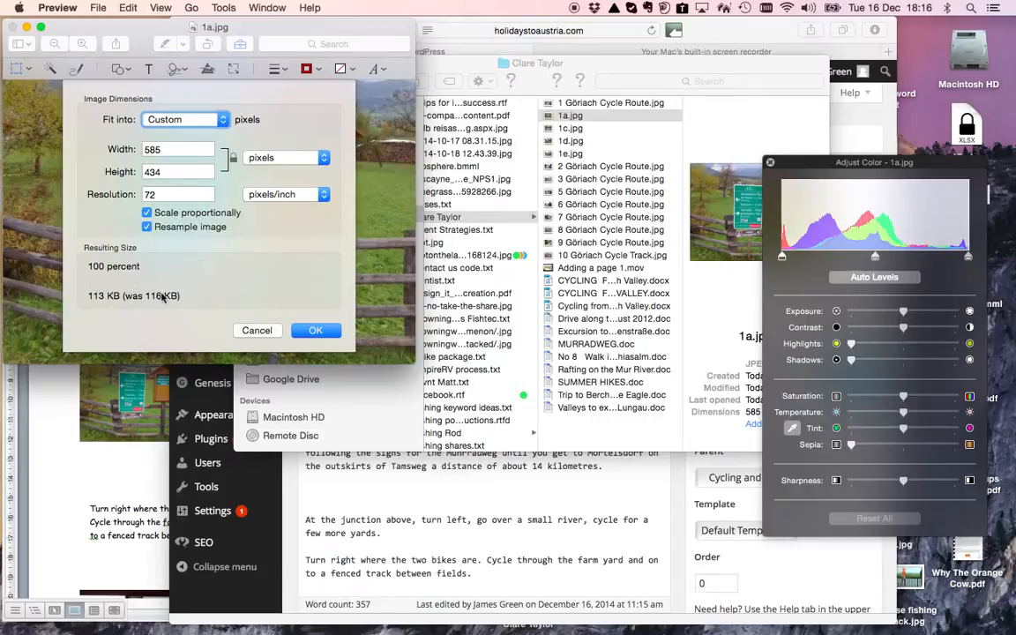
click(315, 330)
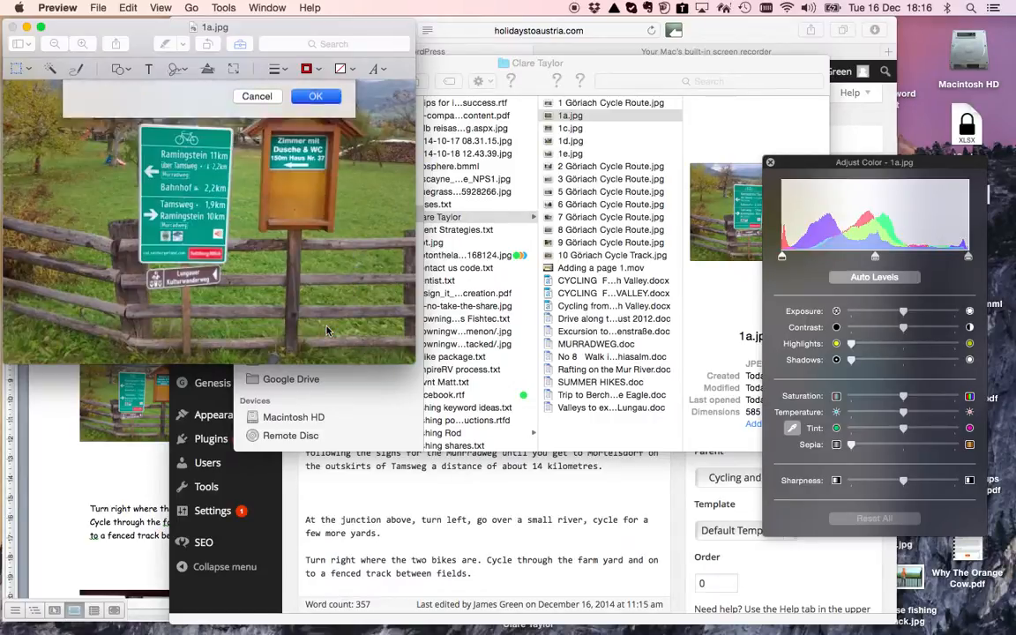
click(13, 29)
Copy the file name of 1 Göriach Cycle Route.jpg in the client's folder
click(569, 116)
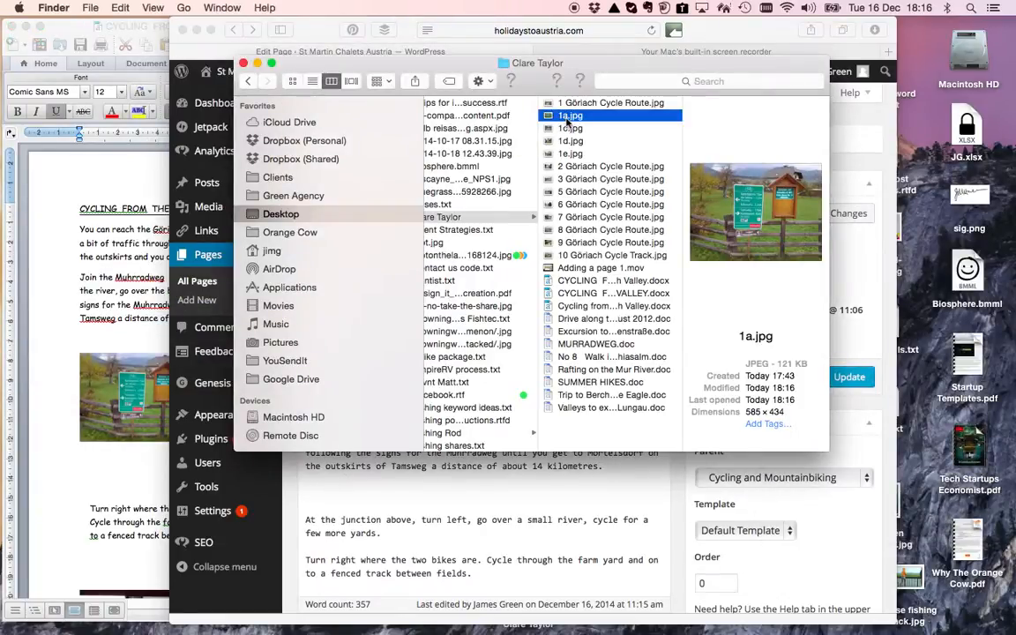
click(591, 104)
click(592, 104)
key(super+c)
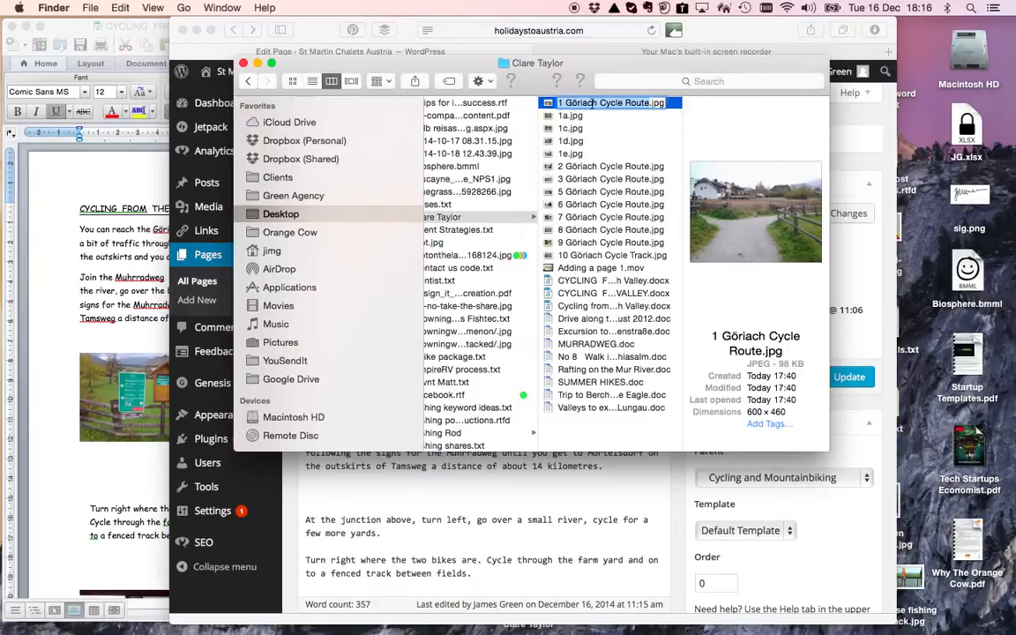
Rename 1a.jpg as Göriach Cycle Route 1.jpg using the copied name, and select the renamed file
click(569, 117)
click(568, 118)
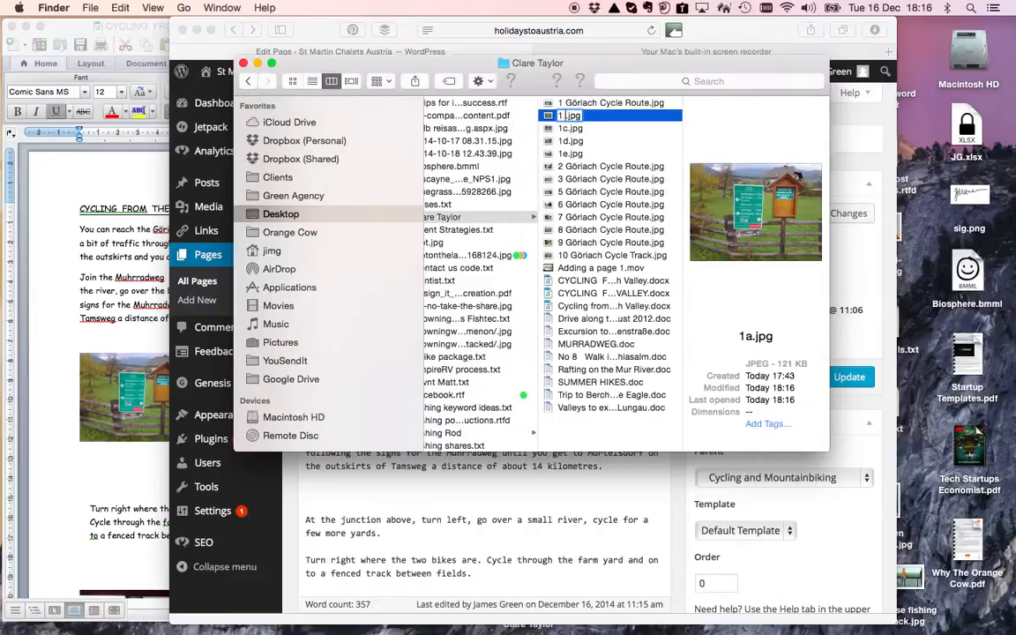
key(super+v)
key(BackSpace)
key(BackSpace)
key(BackSpace)
key(BackSpace)
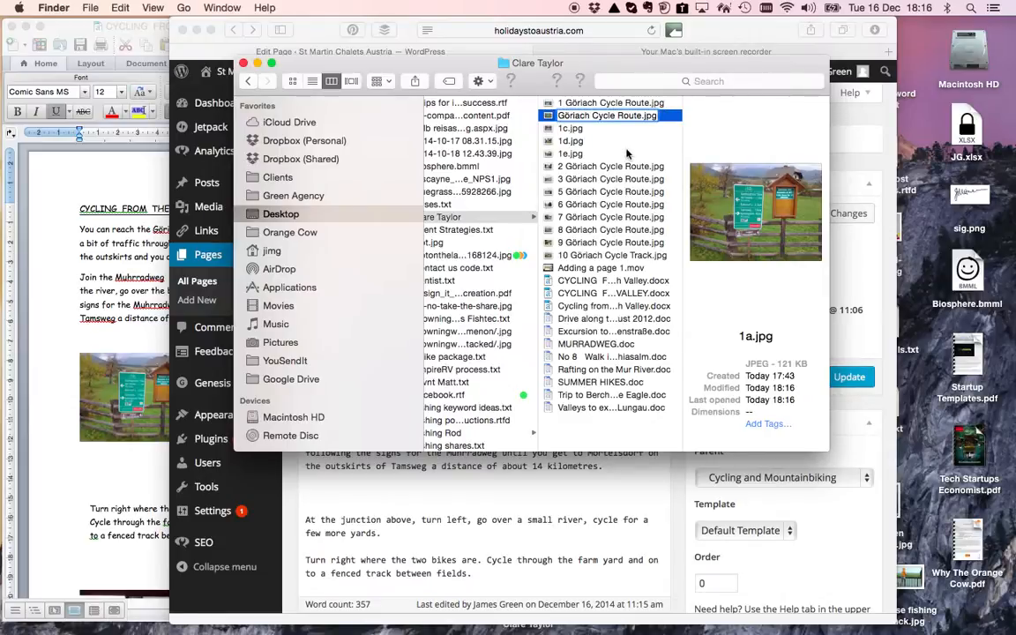
click(641, 117)
text(1)
click(631, 280)
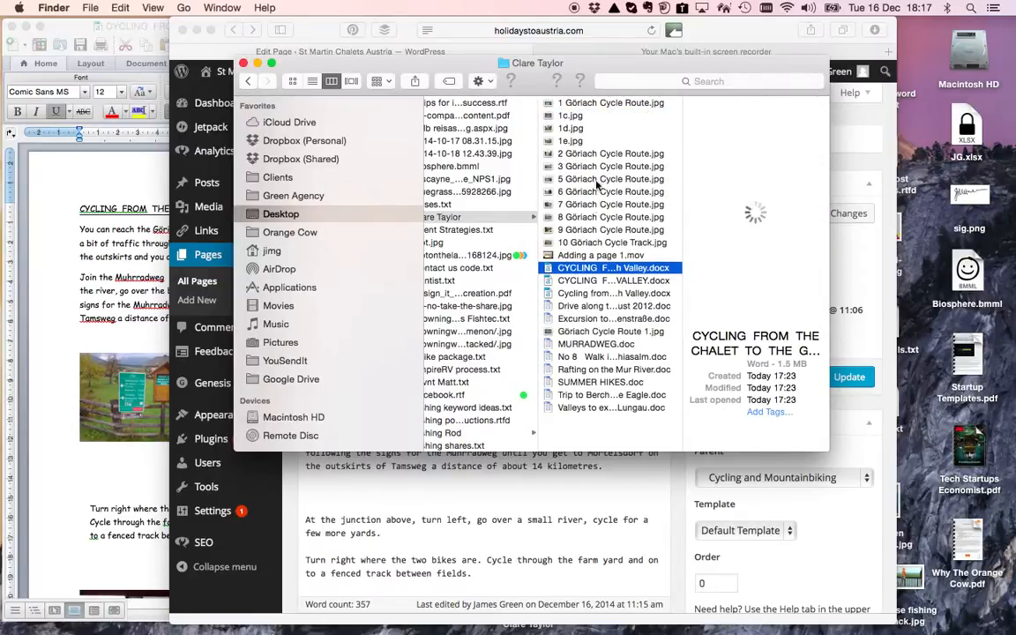
click(596, 332)
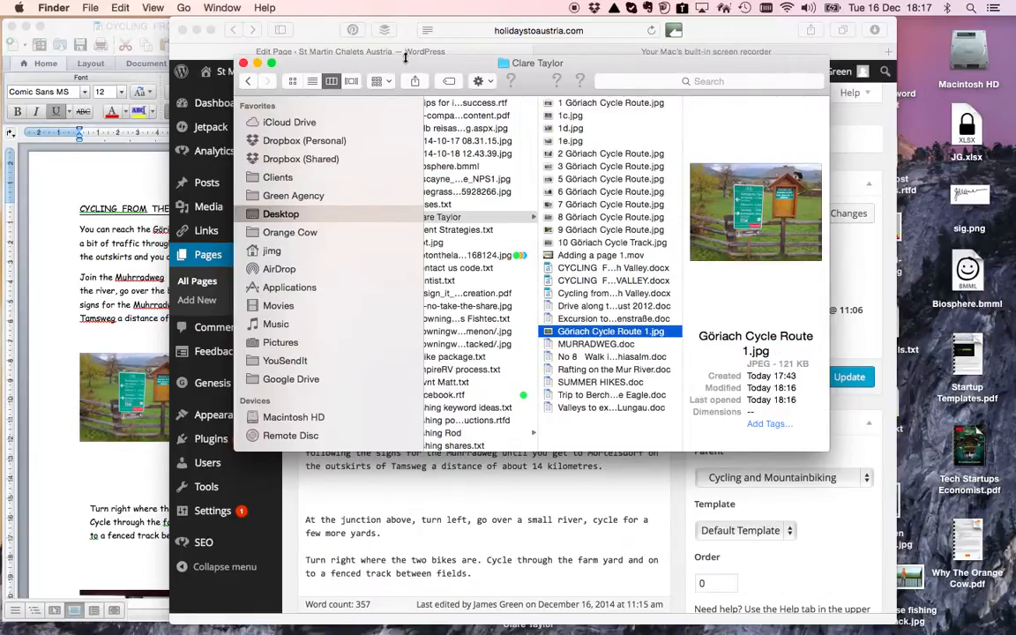
Arrange the Finder window and the Word route document side by side, and open 1c.jpg in Preview
drag(404, 57, 496, 81)
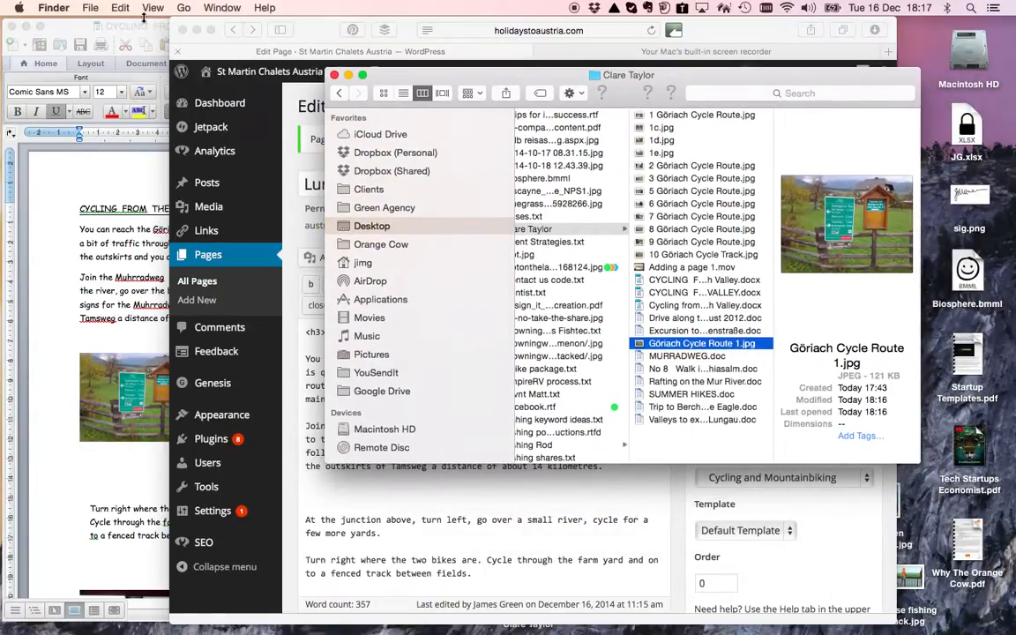
click(71, 27)
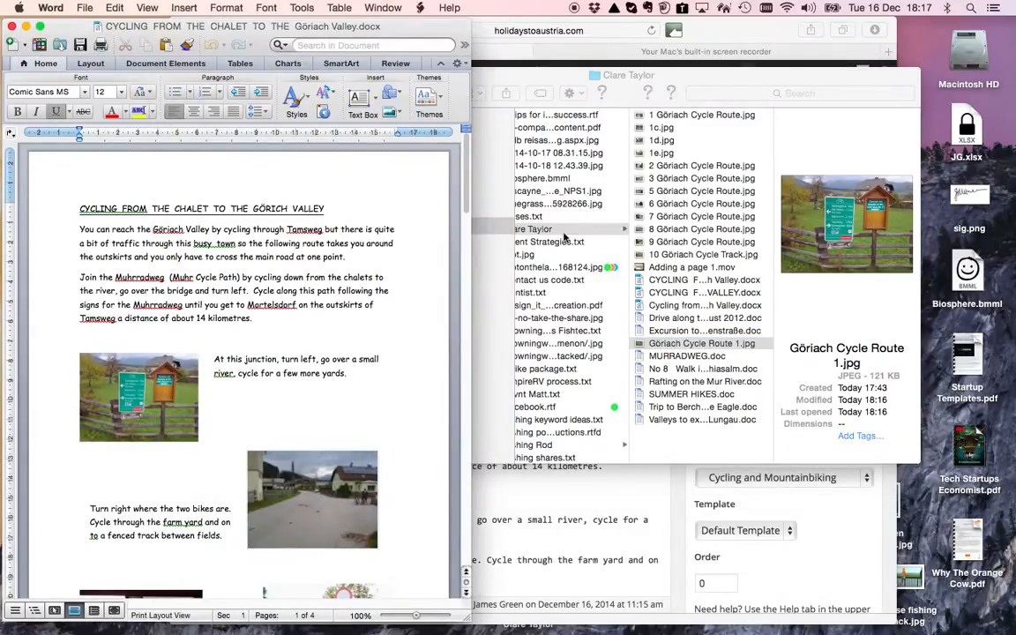
click(661, 128)
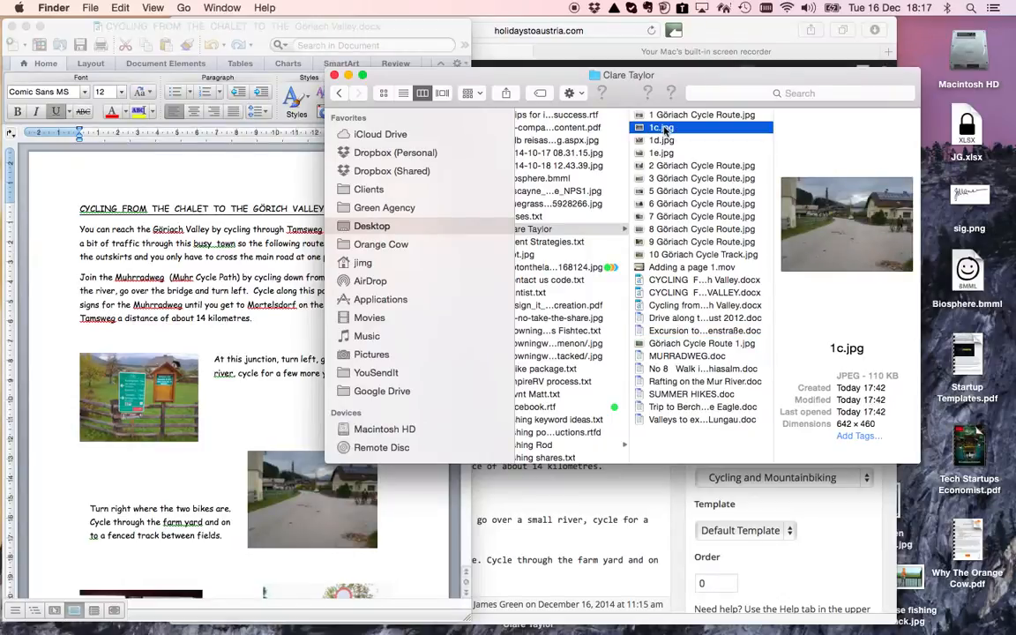
double_click(662, 128)
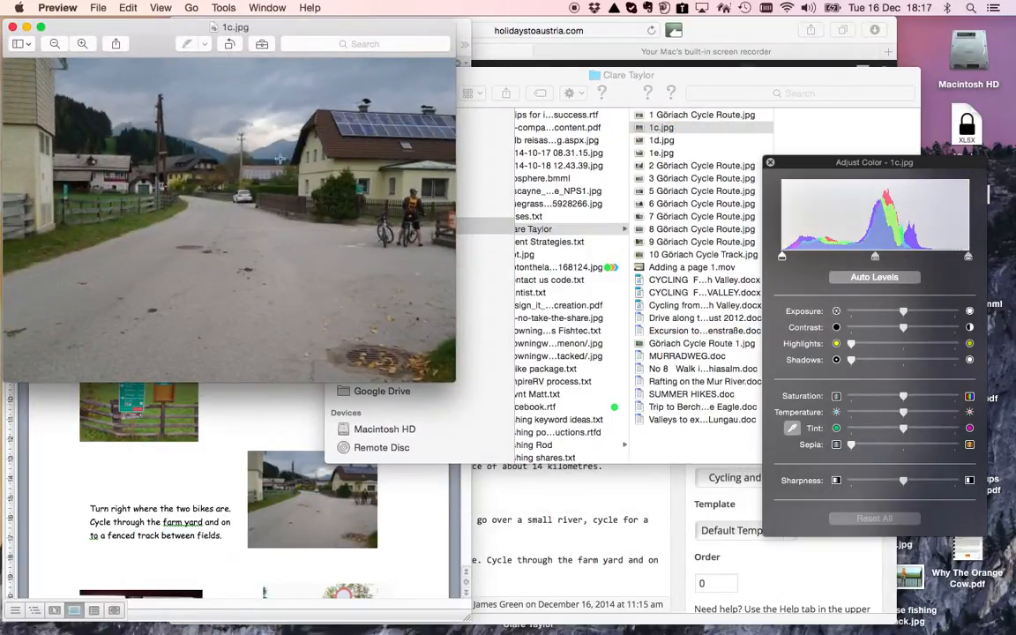
Brighten the street photo 1c.jpg by raising its exposure slightly with Adjust Color
drag(818, 162, 530, 65)
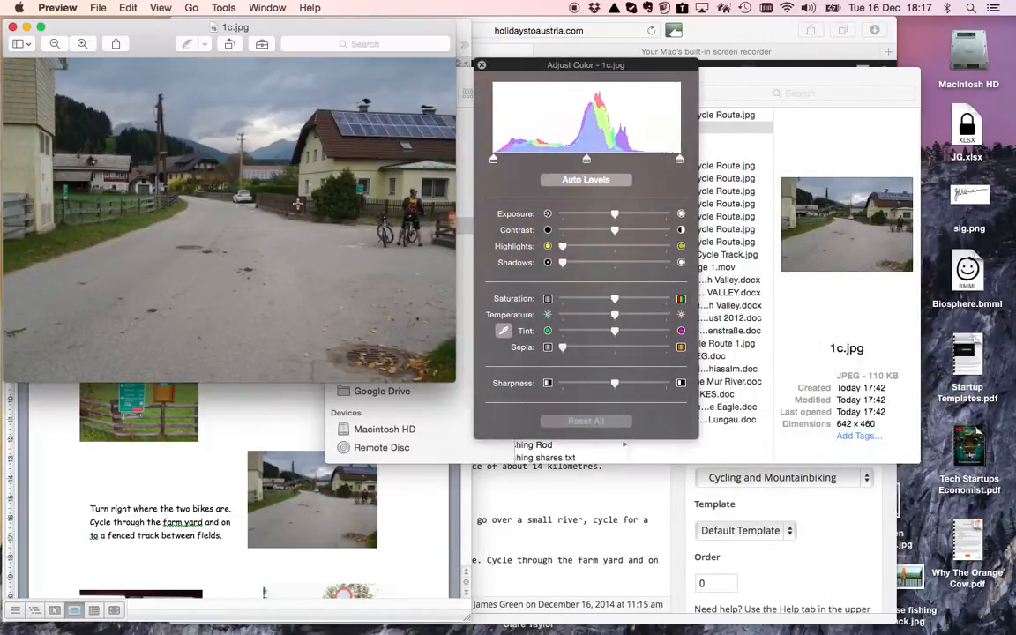
click(481, 65)
click(224, 10)
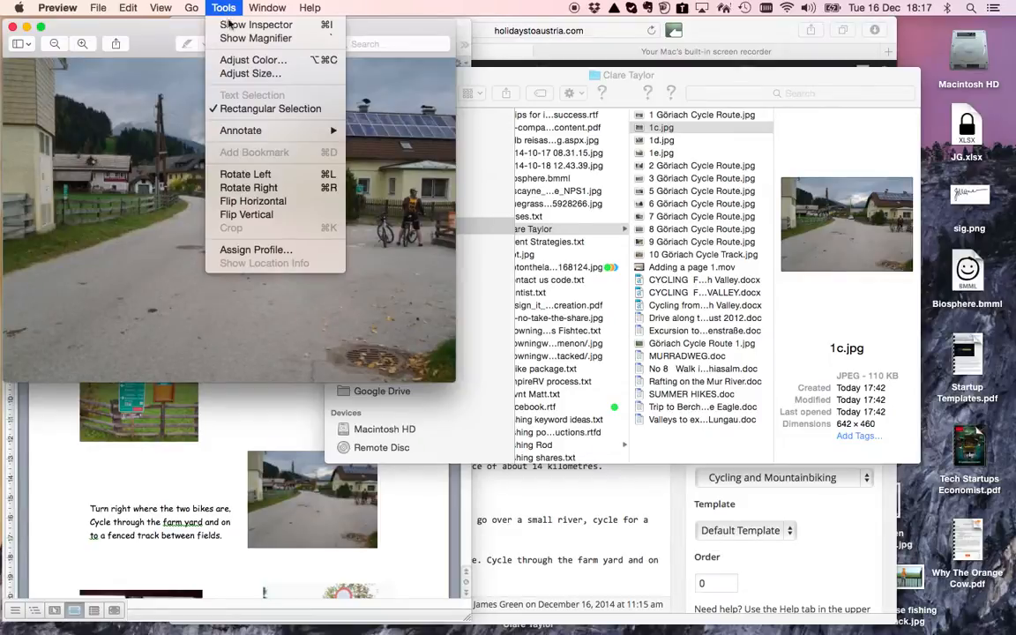
click(252, 59)
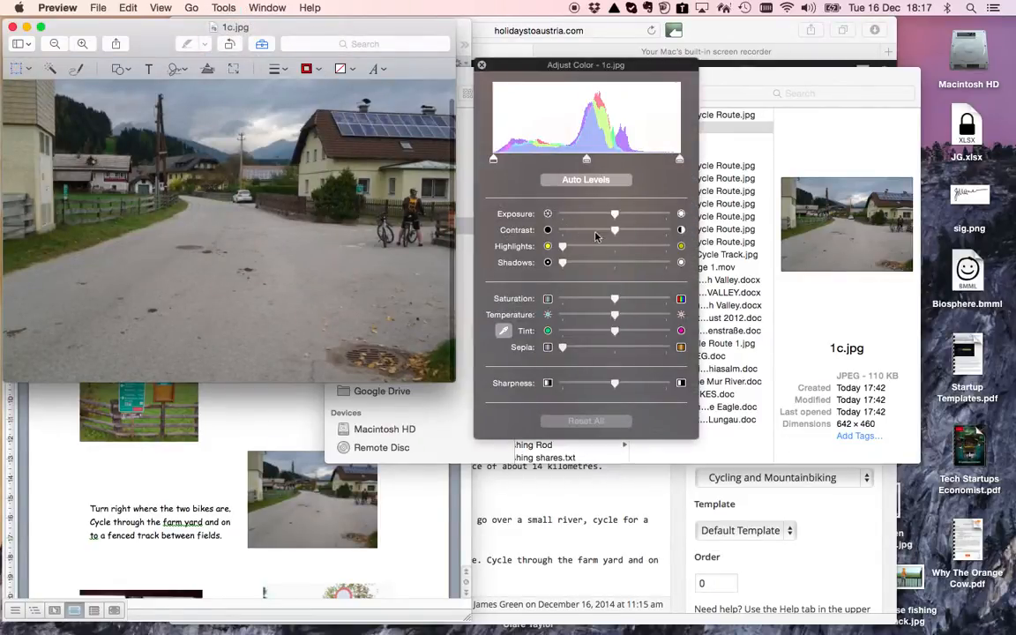
drag(614, 214, 640, 217)
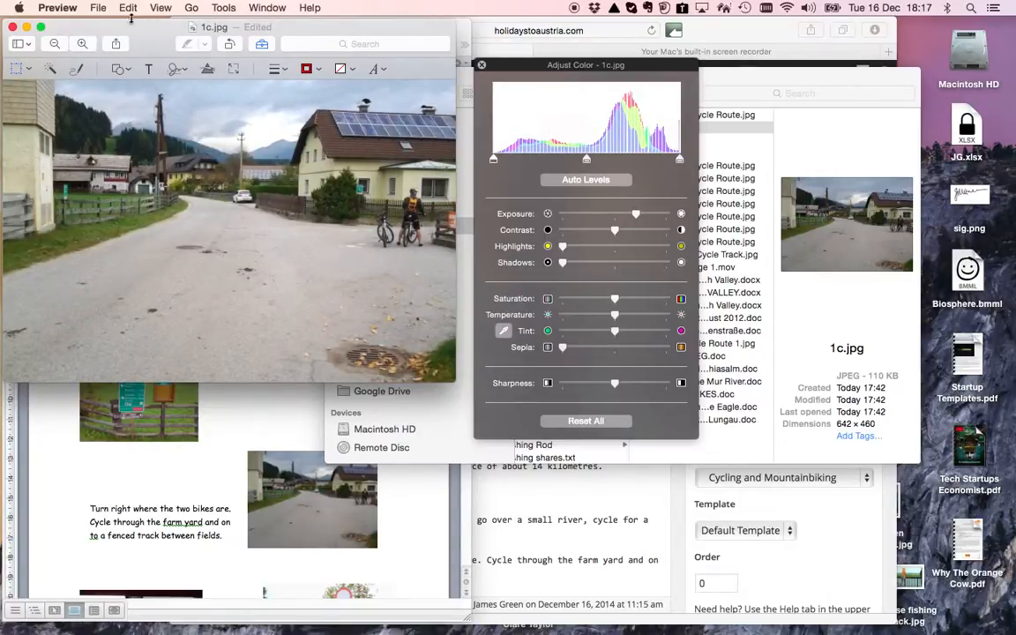
Resize 1c.jpg proportionally to 585 pixels wide, save it and close the photo
click(217, 9)
click(234, 74)
drag(190, 150, 133, 155)
text(585)
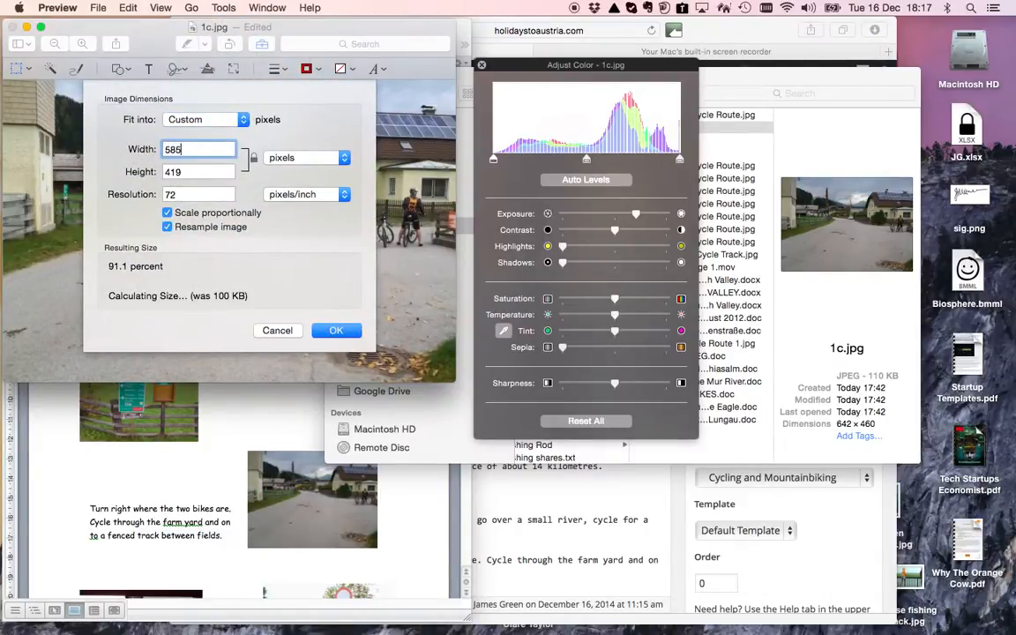
click(339, 334)
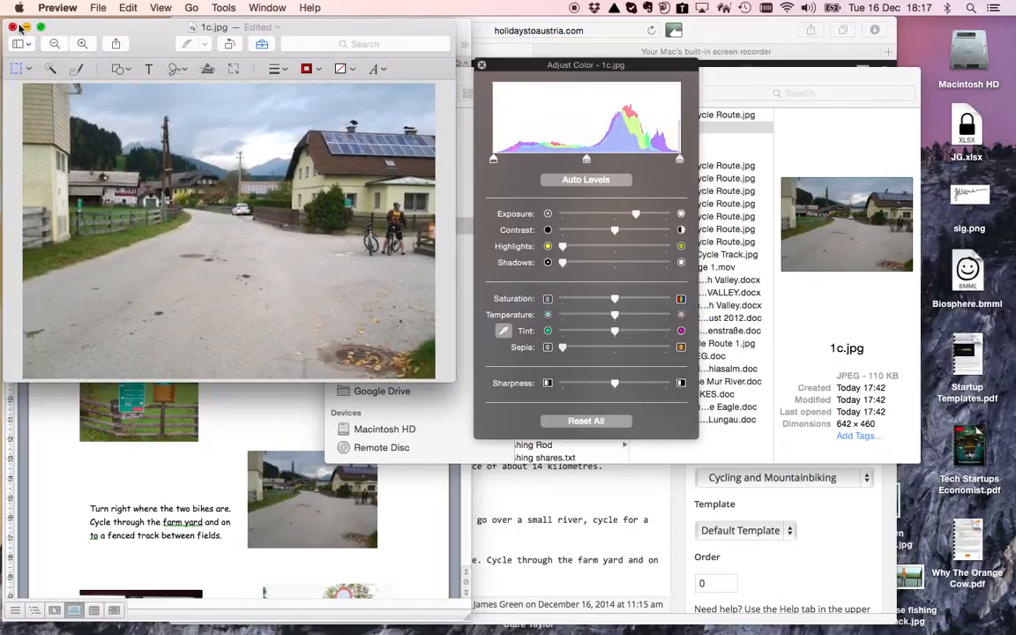
click(98, 8)
click(124, 99)
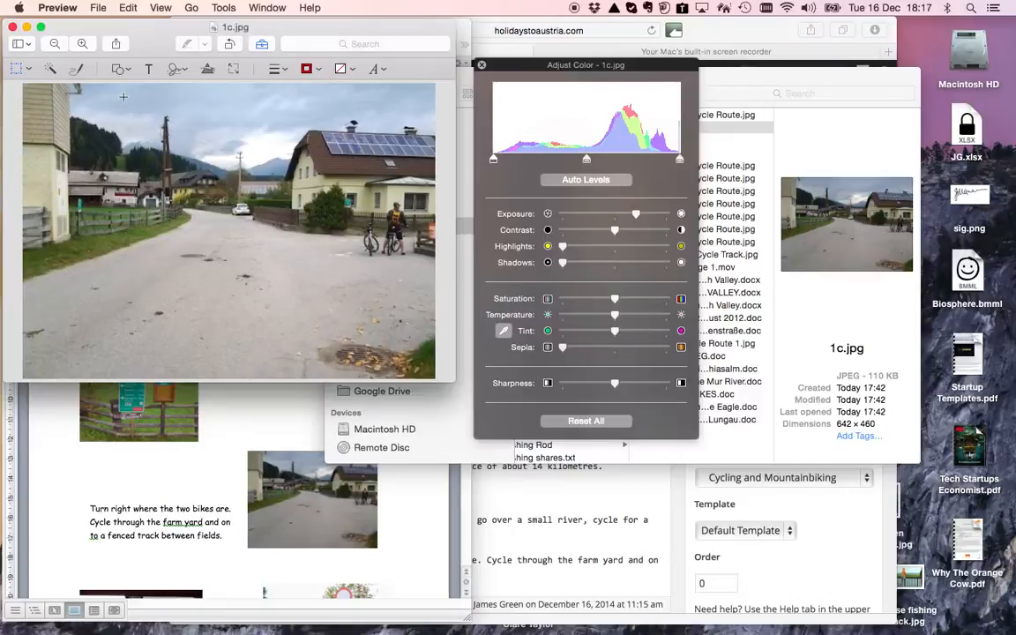
click(12, 26)
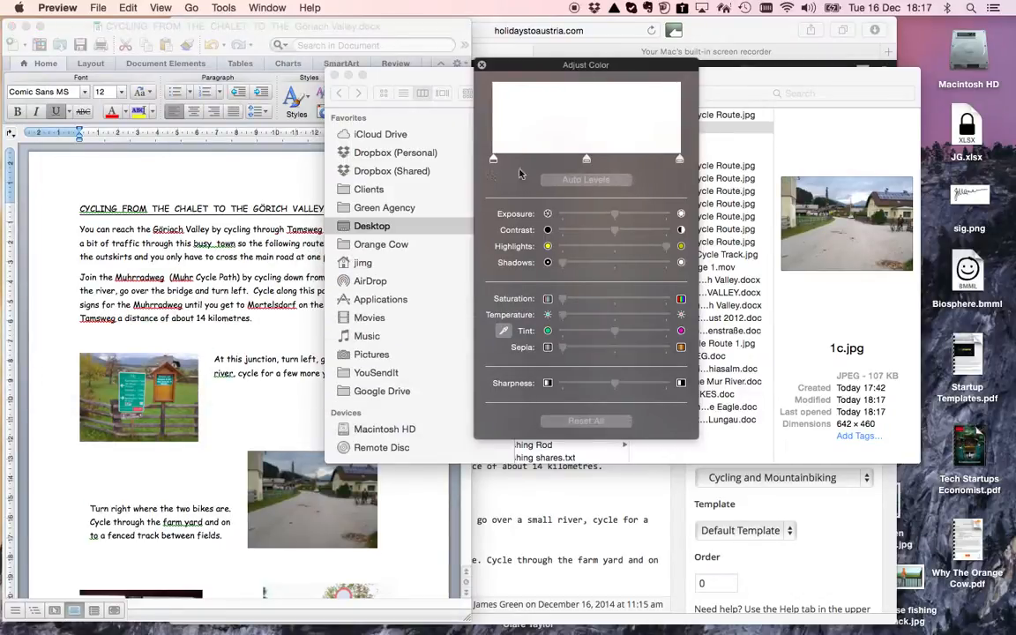
Rename 1c.jpg as Göriach Cycle Route 2.jpg in Finder
click(748, 75)
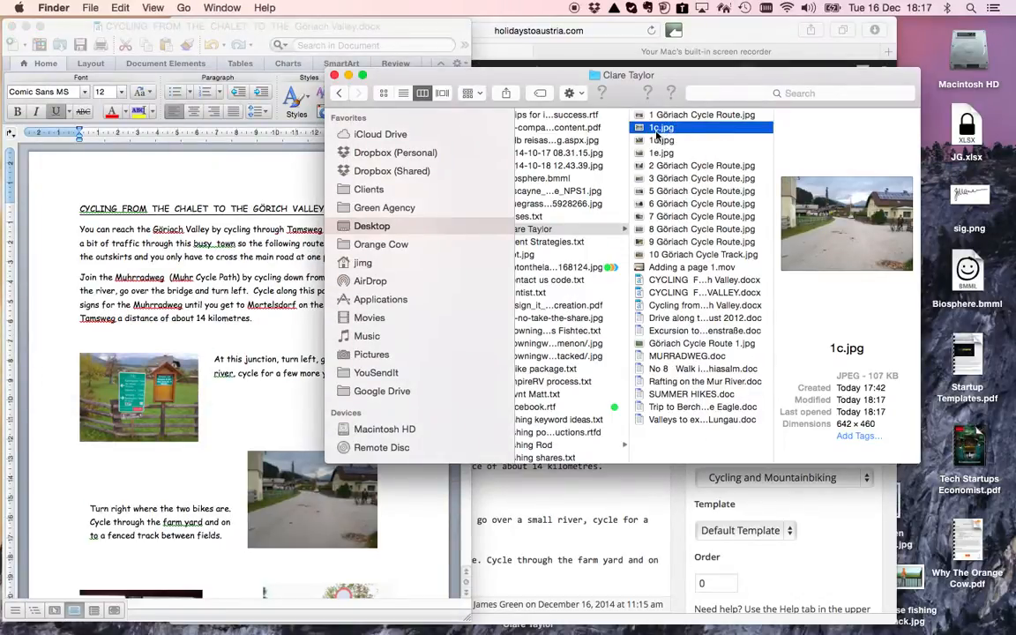
click(660, 129)
text(1 Göriach Cycle Route)
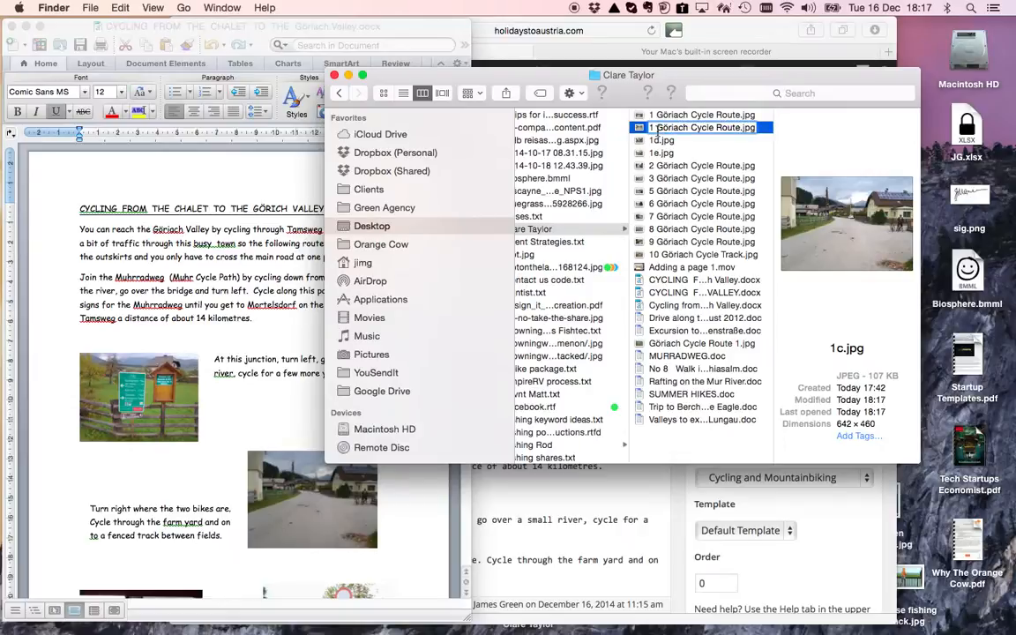
key(BackSpace)
key(BackSpace)
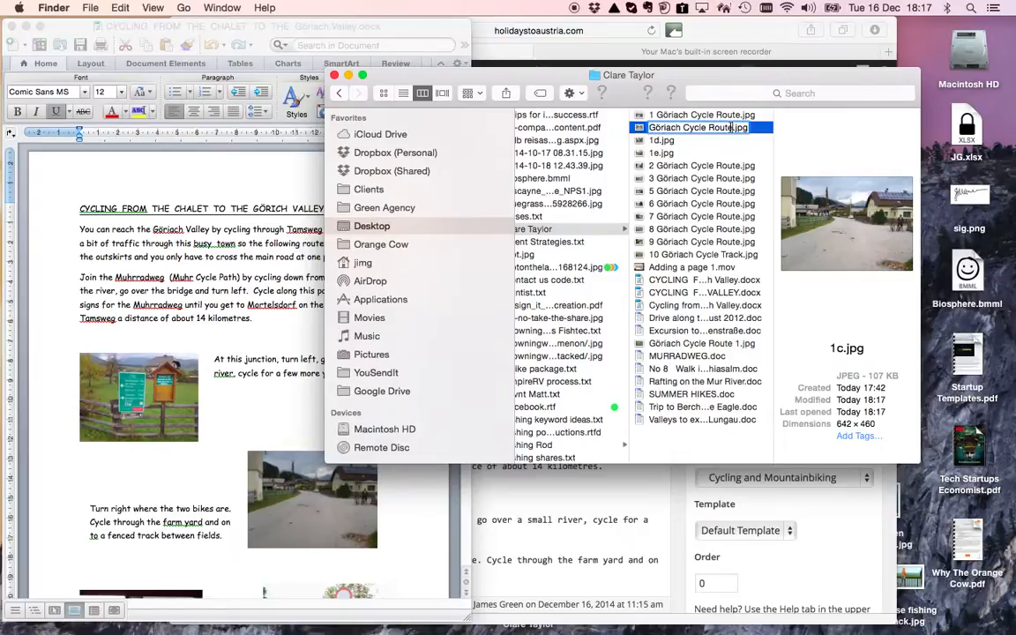
text(2)
key(Return)
Check the Word document for the next route photo and open 1d.jpg from the client's folder in Preview
click(672, 139)
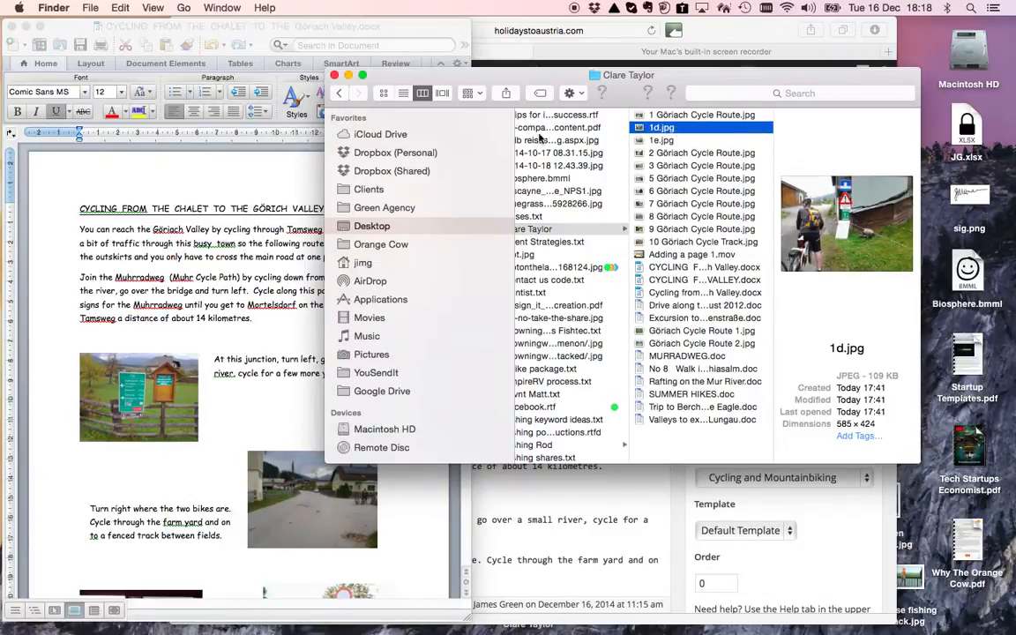
click(223, 274)
scroll(246, 300, down, 5)
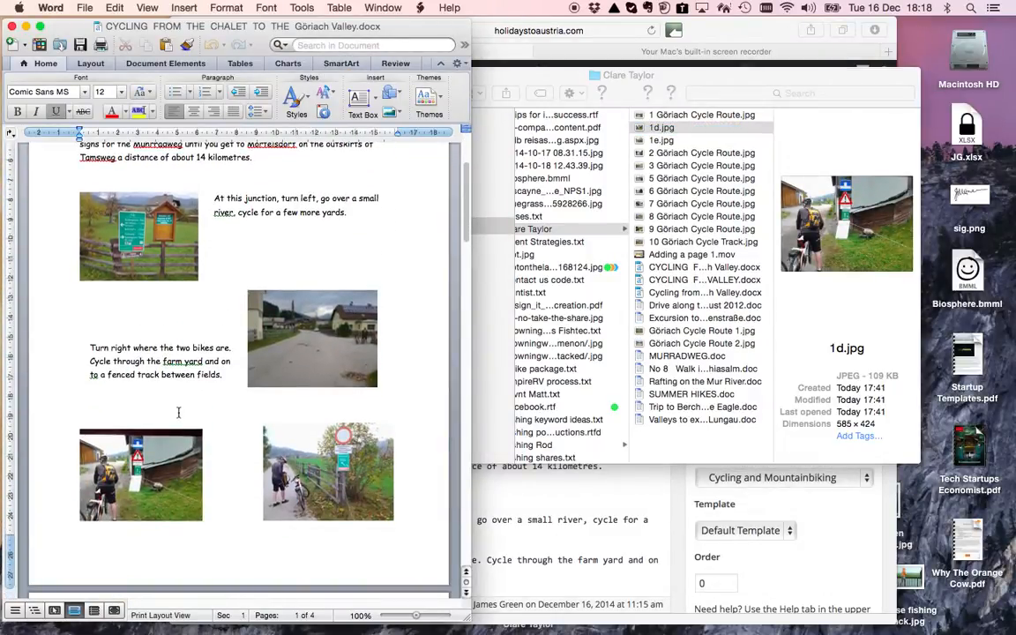
click(604, 119)
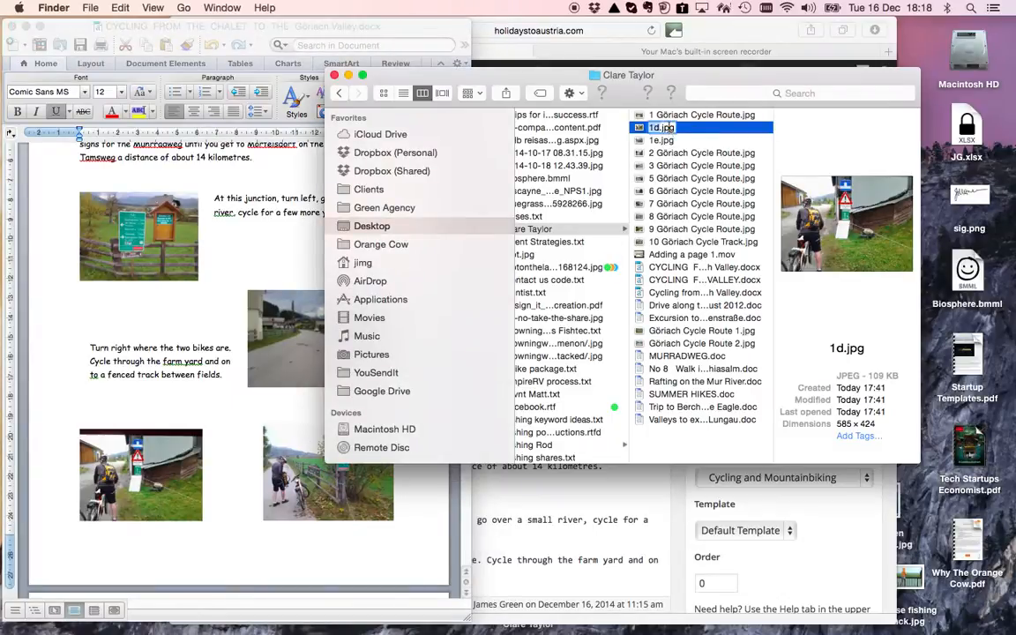
click(674, 154)
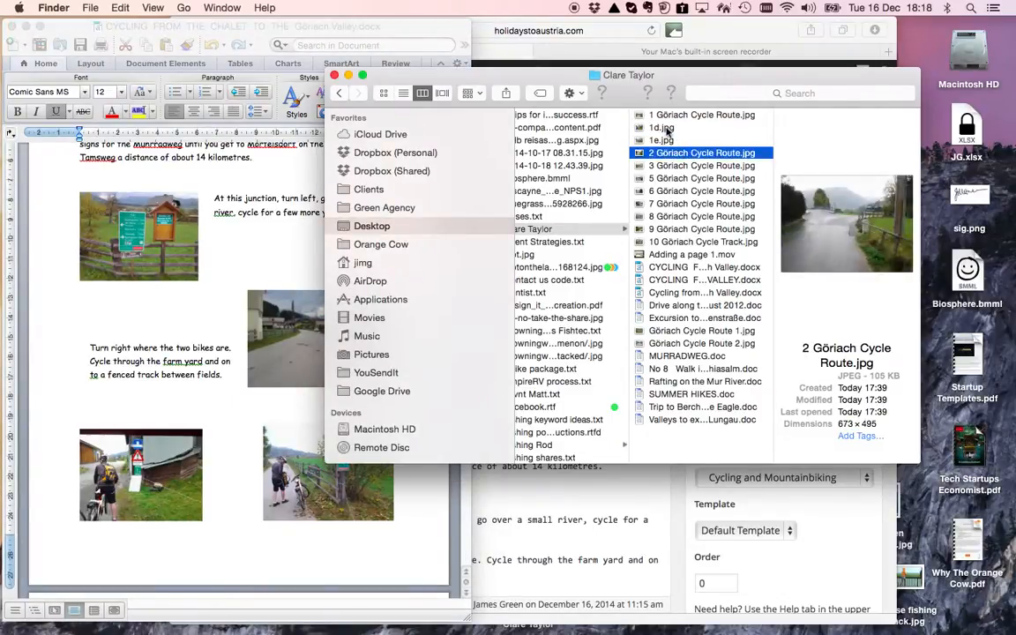
double_click(668, 129)
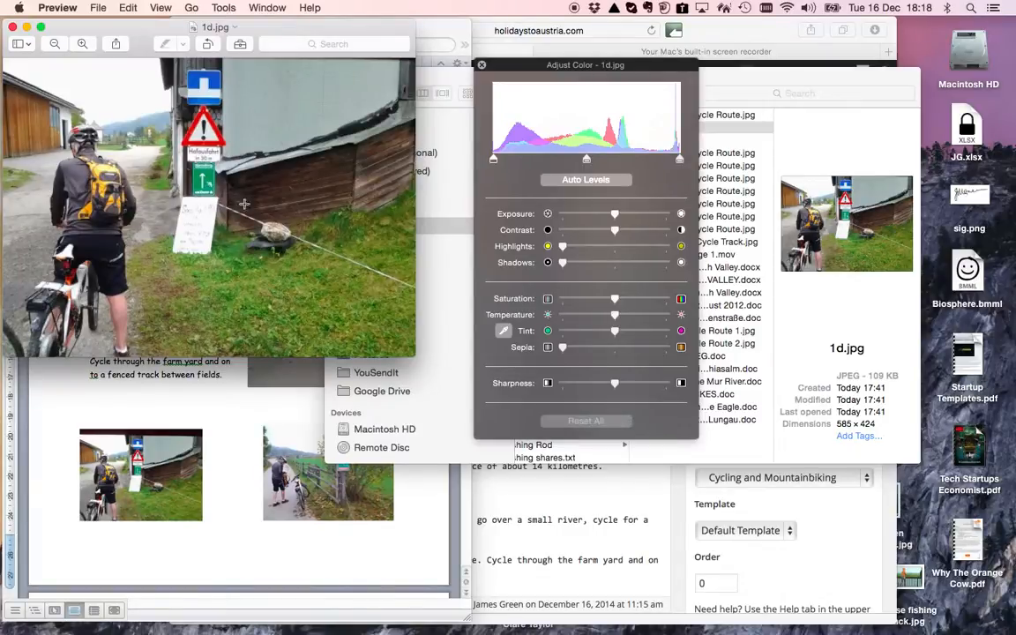
Apply a size of 585 by 424 pixels to the cyclist photo 1d.jpg and close it
click(224, 9)
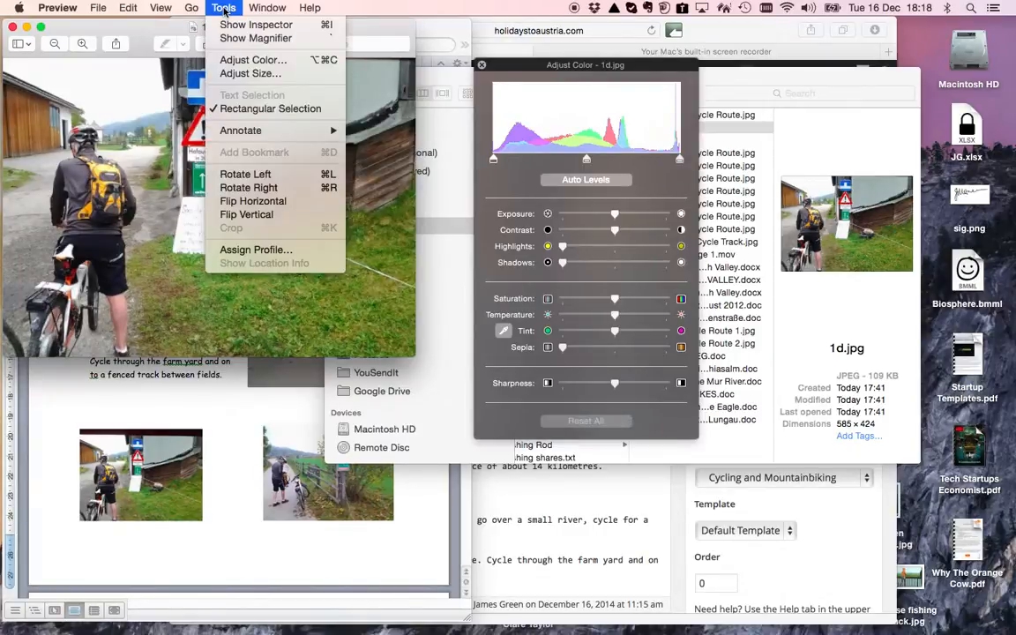
click(254, 74)
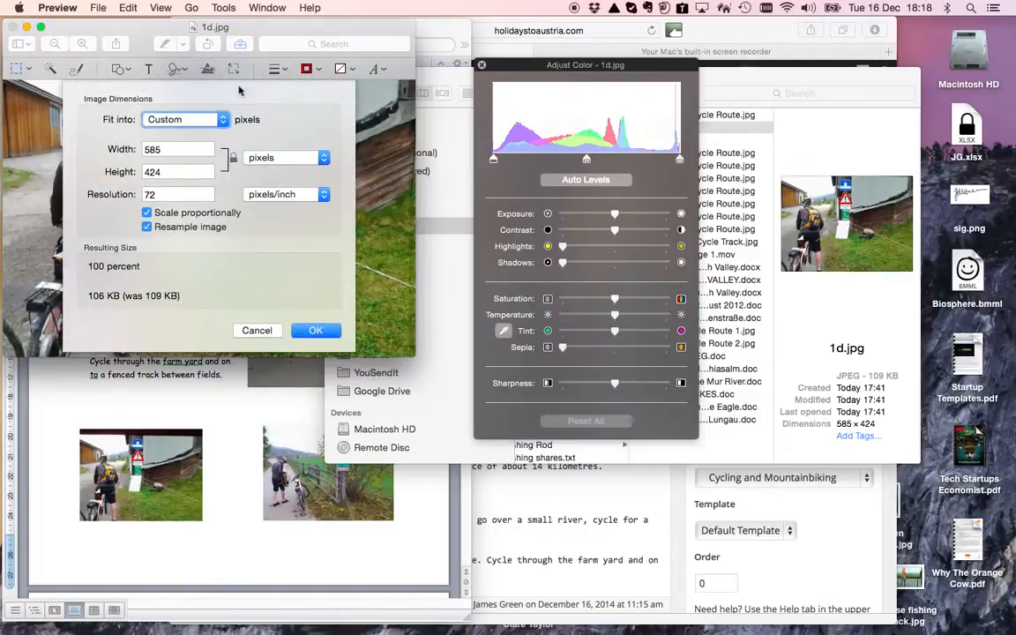
click(314, 329)
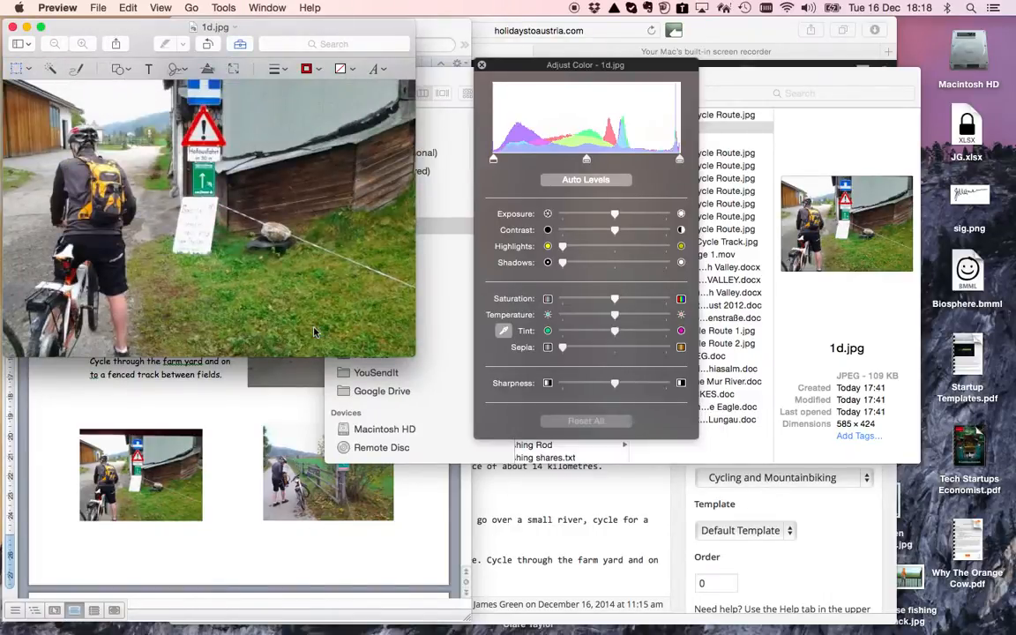
click(13, 28)
Rename 1d.jpg as Göriach Cycle Route 3.jpg in Finder
click(688, 131)
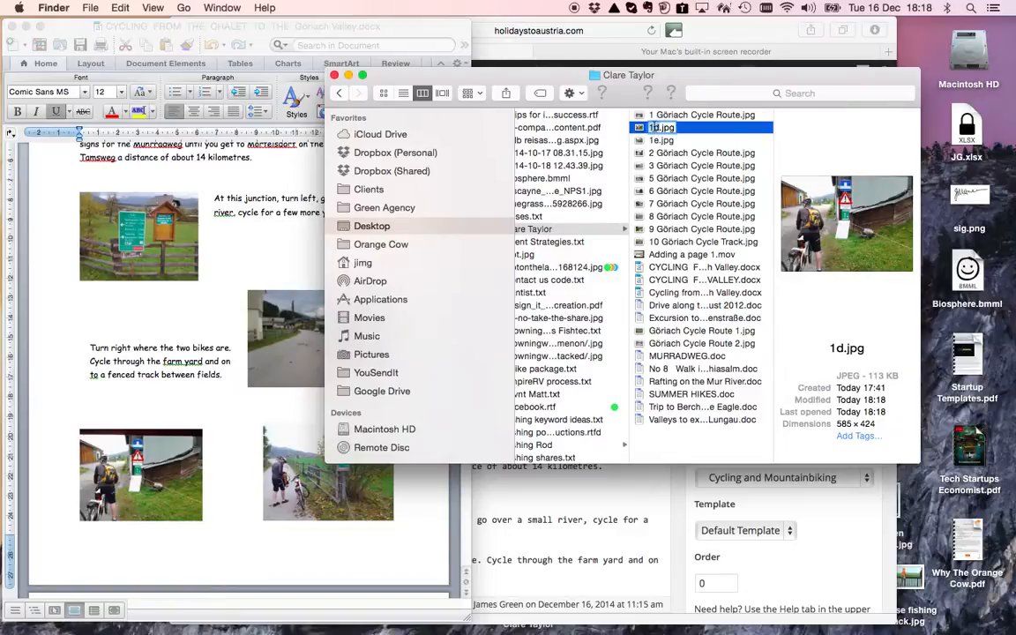
text(1 Göriach Cycle Route)
text(3)
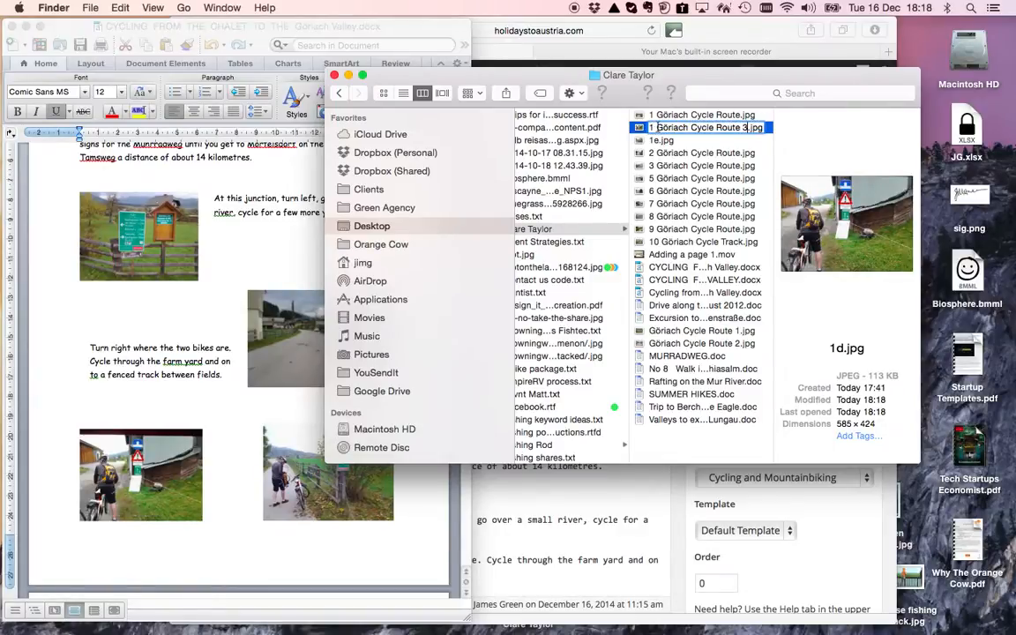
click(656, 128)
key(BackSpace)
key(BackSpace)
click(712, 154)
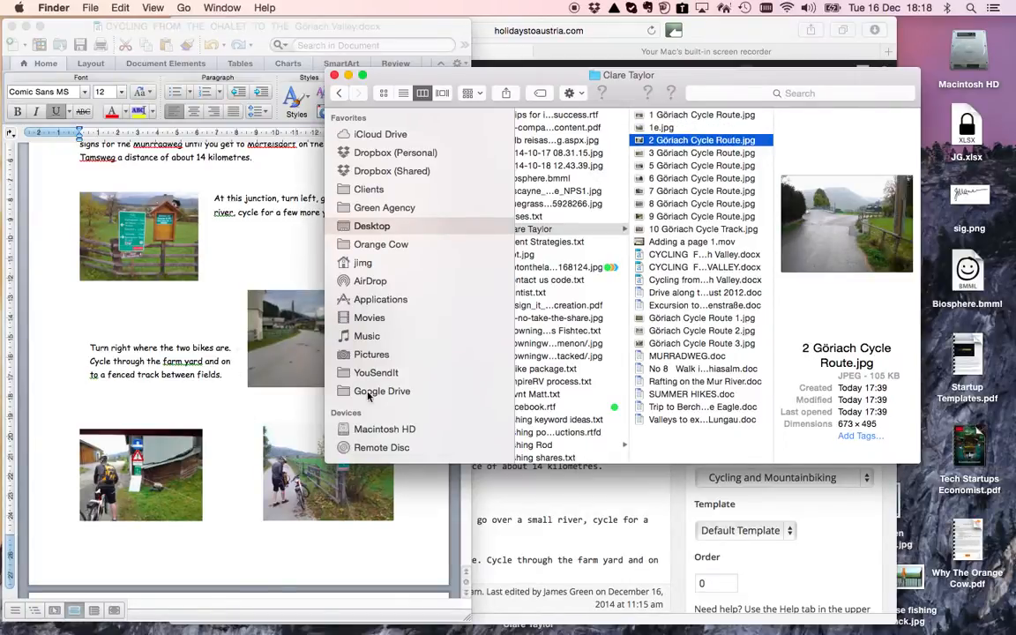
Check the next photo in the Word document and rename 1e.jpg as Göriach Cycle Route 4.jpg in Finder
click(305, 468)
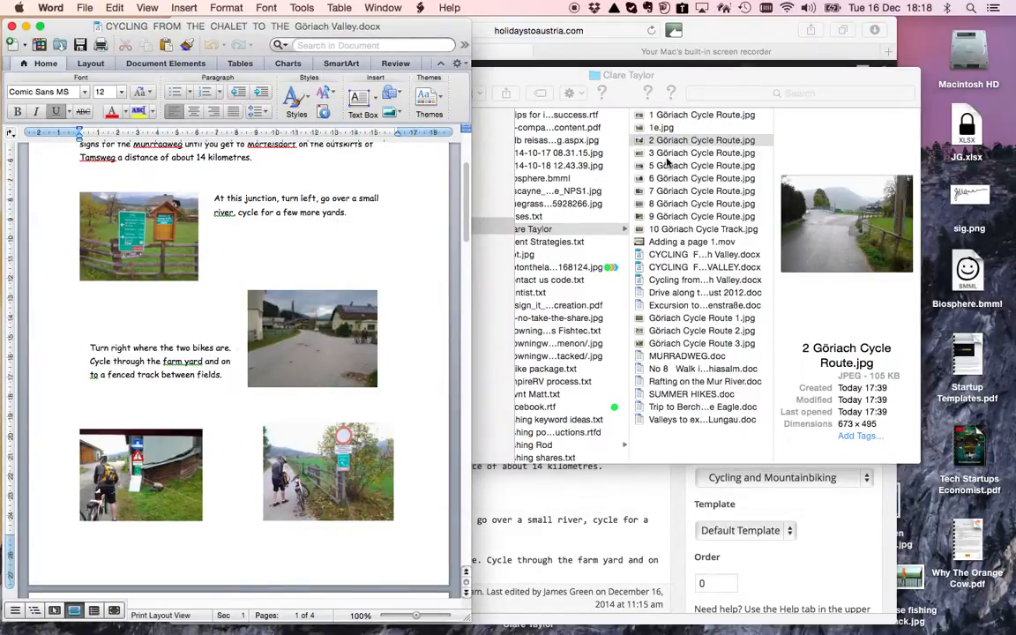
click(675, 130)
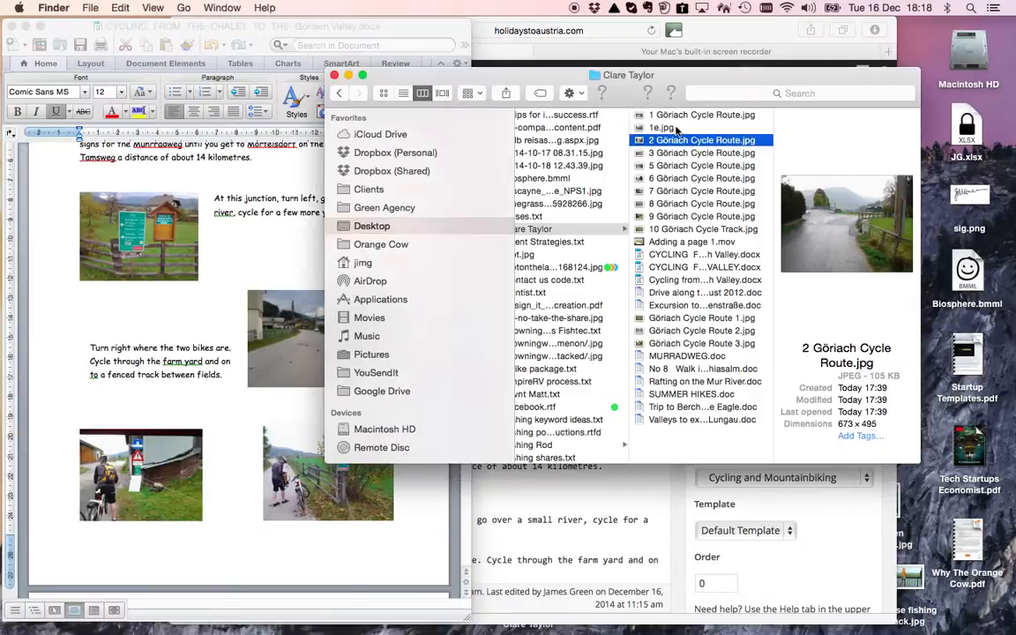
click(669, 130)
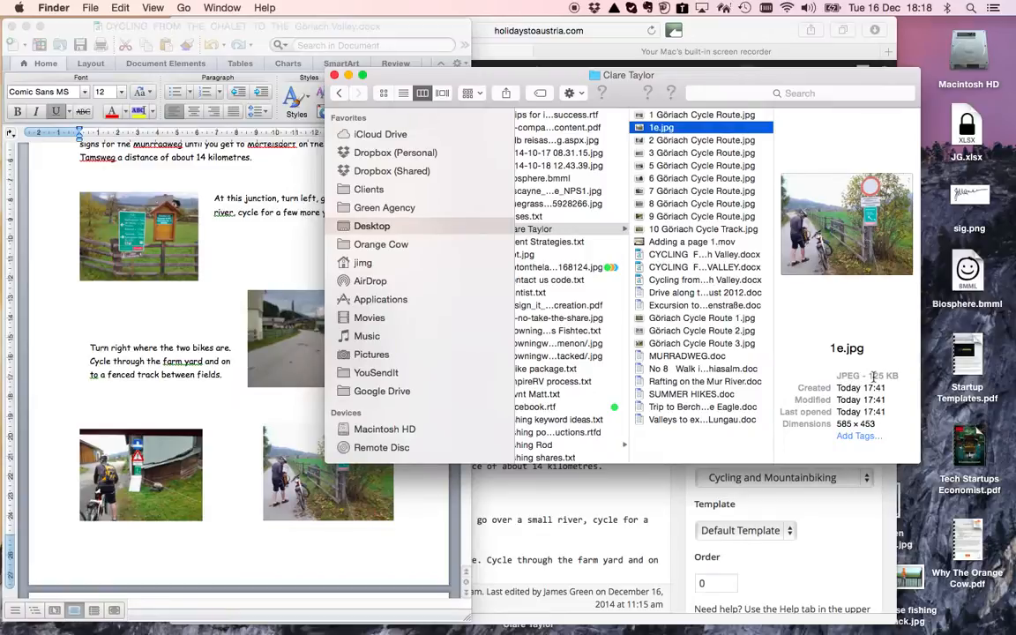
click(660, 134)
text(1 Göriach Cycle Route)
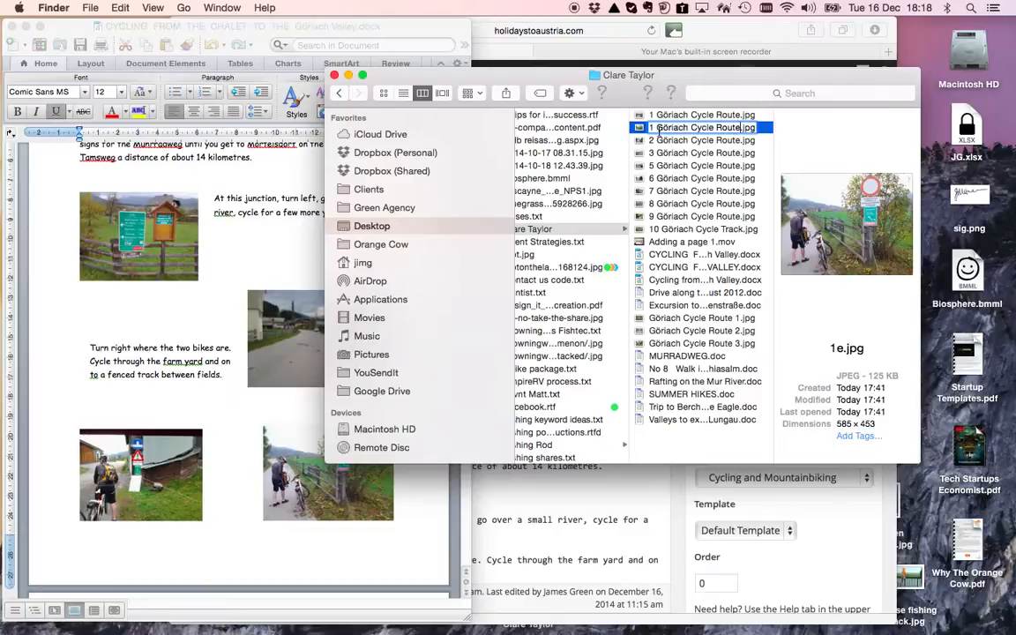
key(BackSpace)
key(BackSpace)
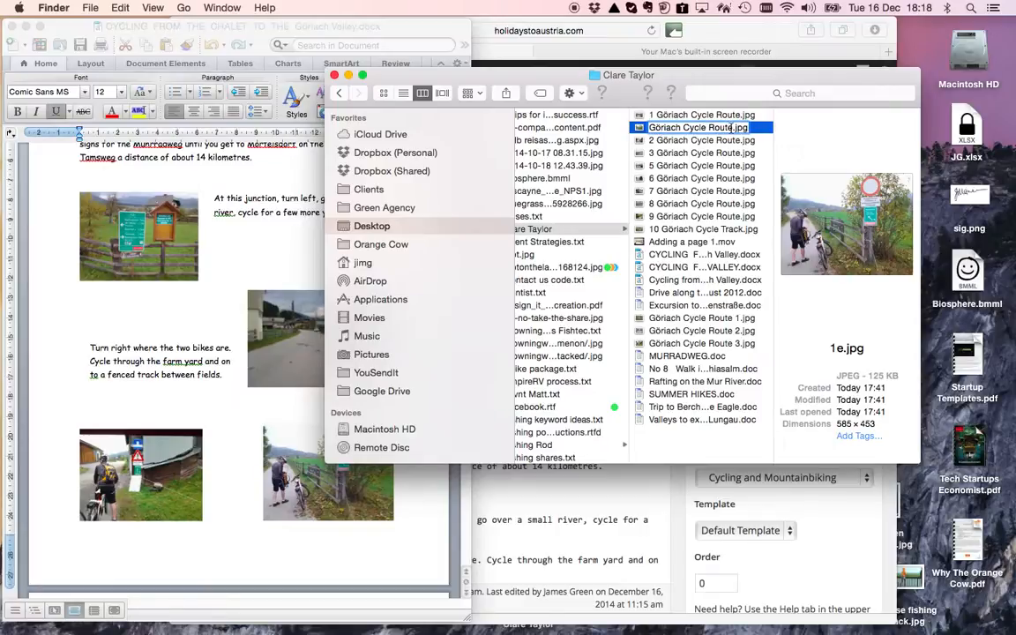
text(4)
click(717, 167)
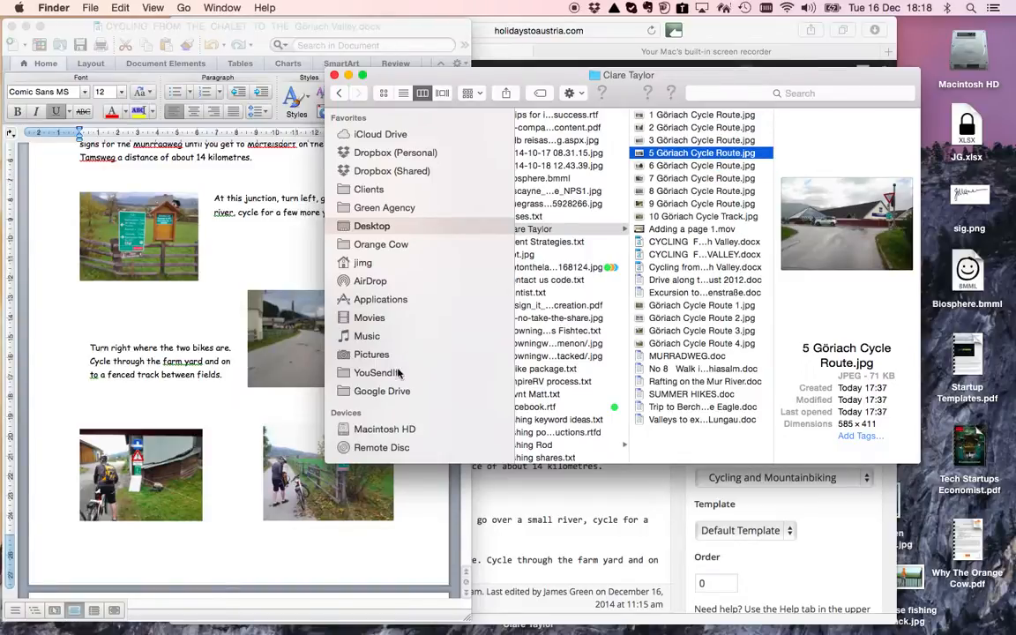
Check the Word document for the photo after the bike pictures and open 1 Göriach Cycle Route.jpg from Finder in Preview
click(227, 447)
scroll(228, 447, down, 8)
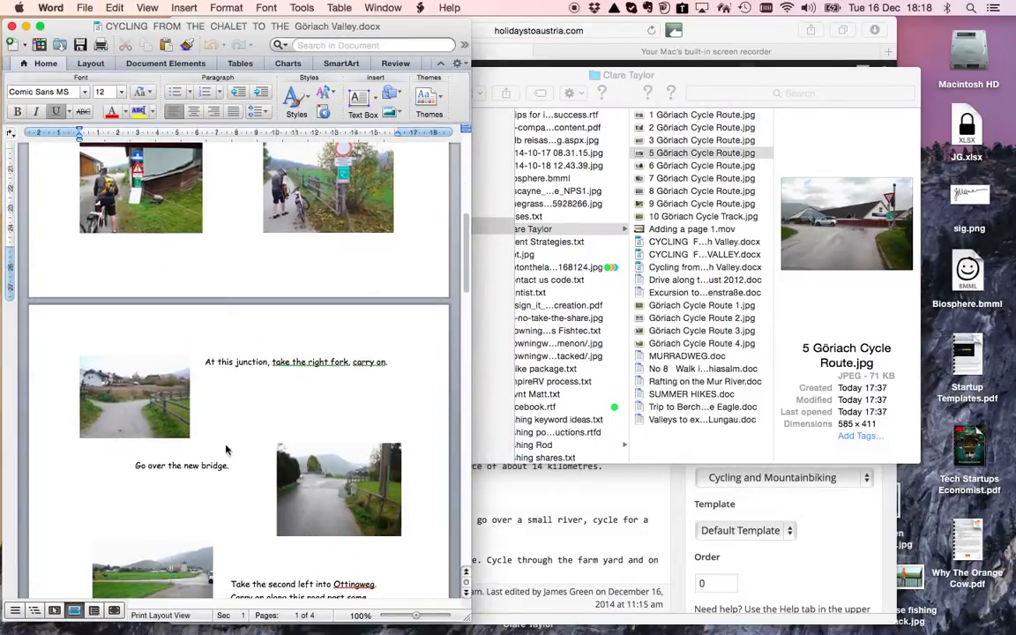
click(687, 120)
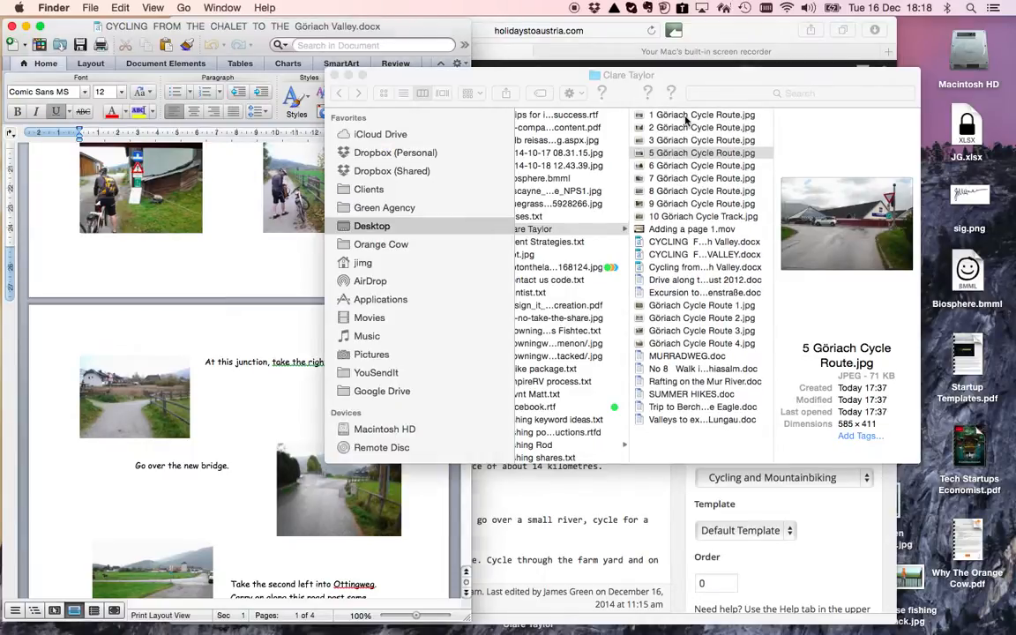
click(687, 120)
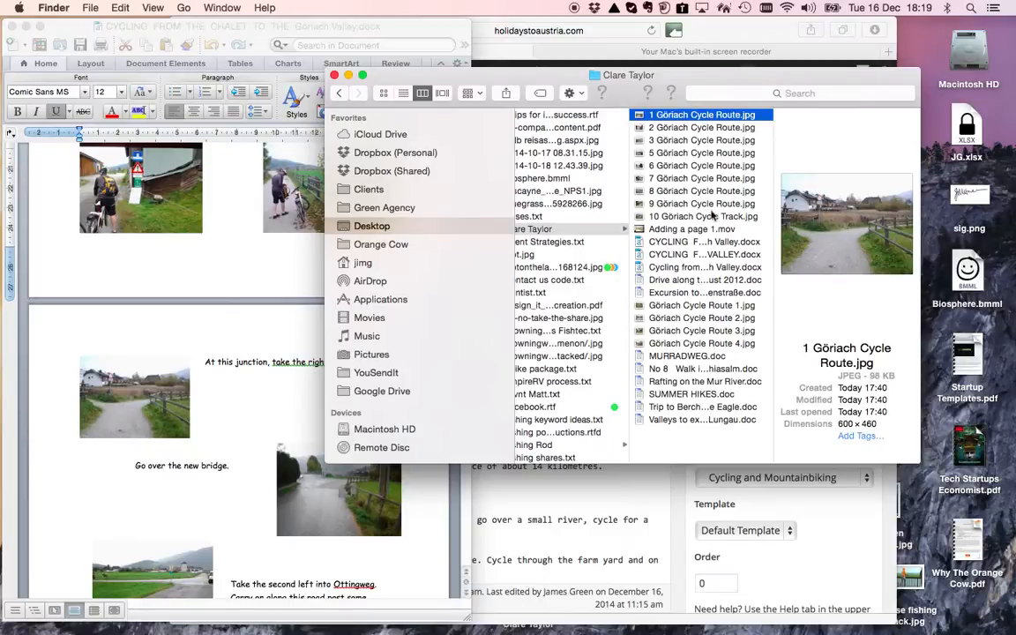
double_click(685, 121)
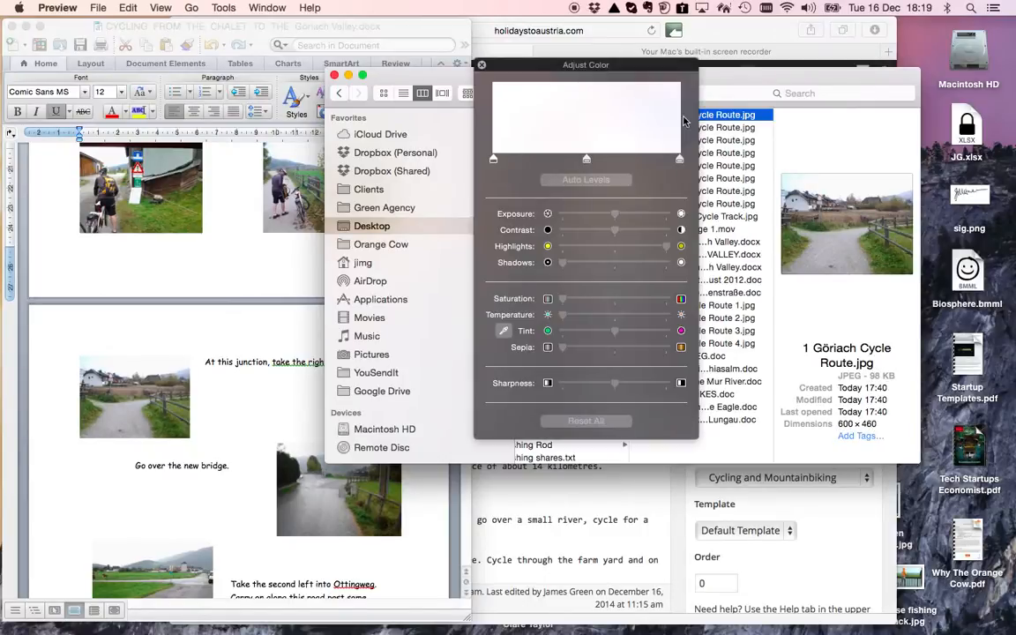
Resize the forked path photo to 585 by 449 pixels, raise its sharpness to the maximum and close it
click(224, 8)
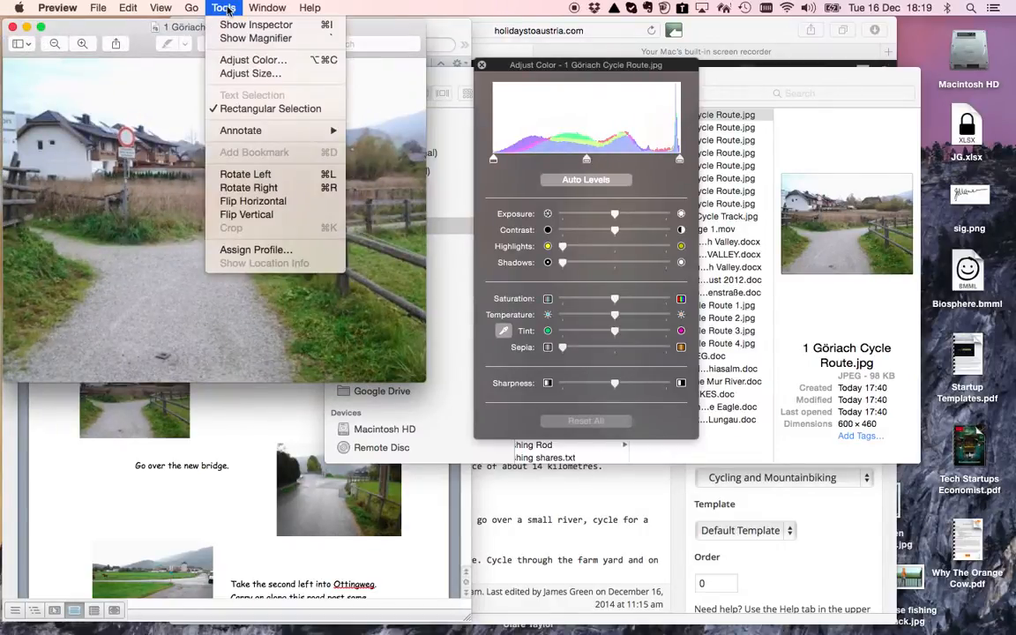
click(254, 74)
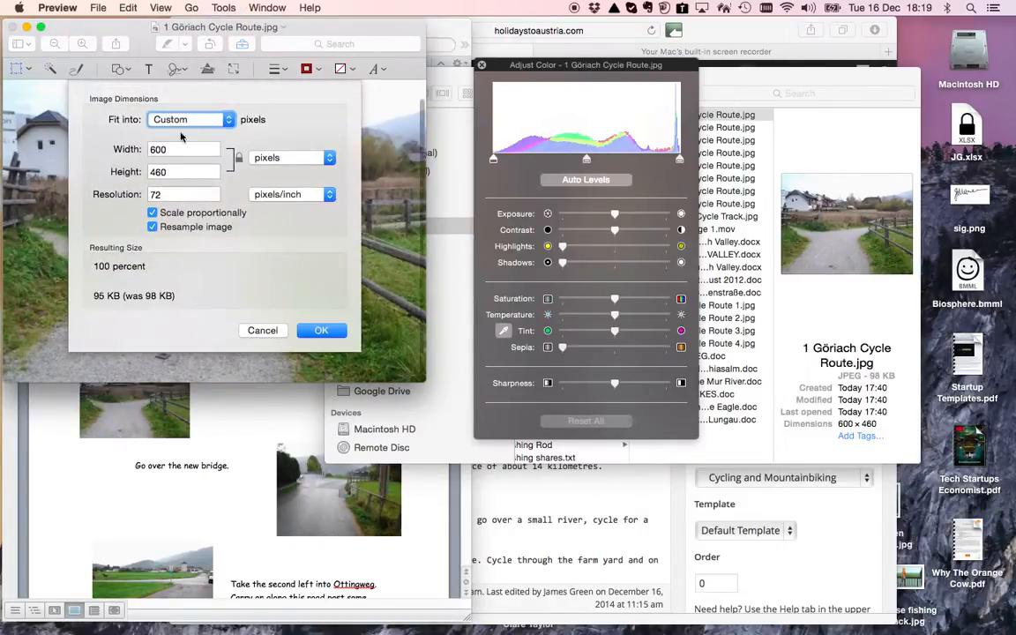
text(585)
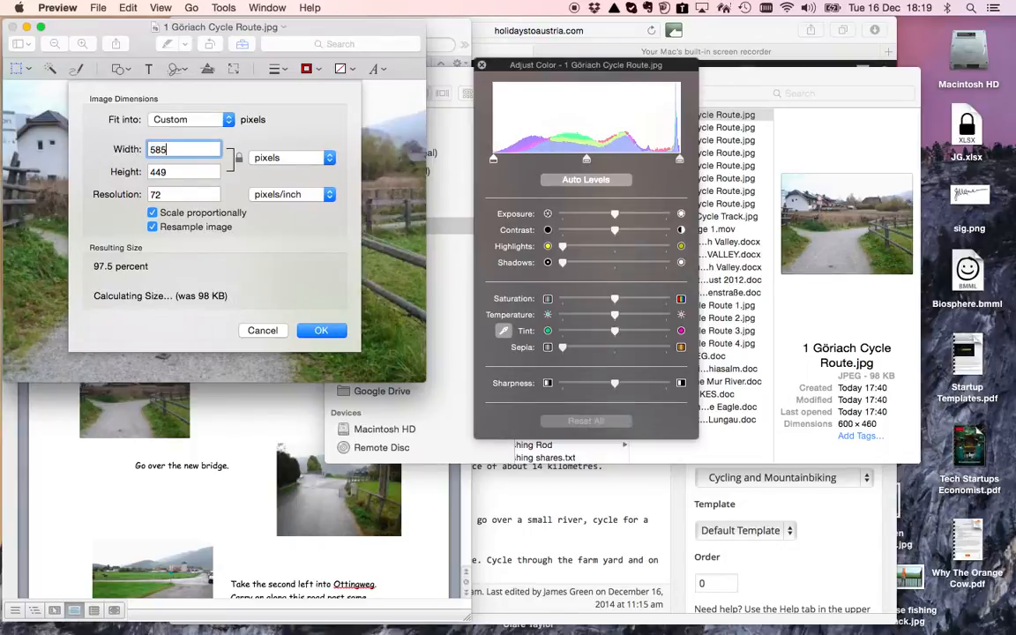
click(321, 330)
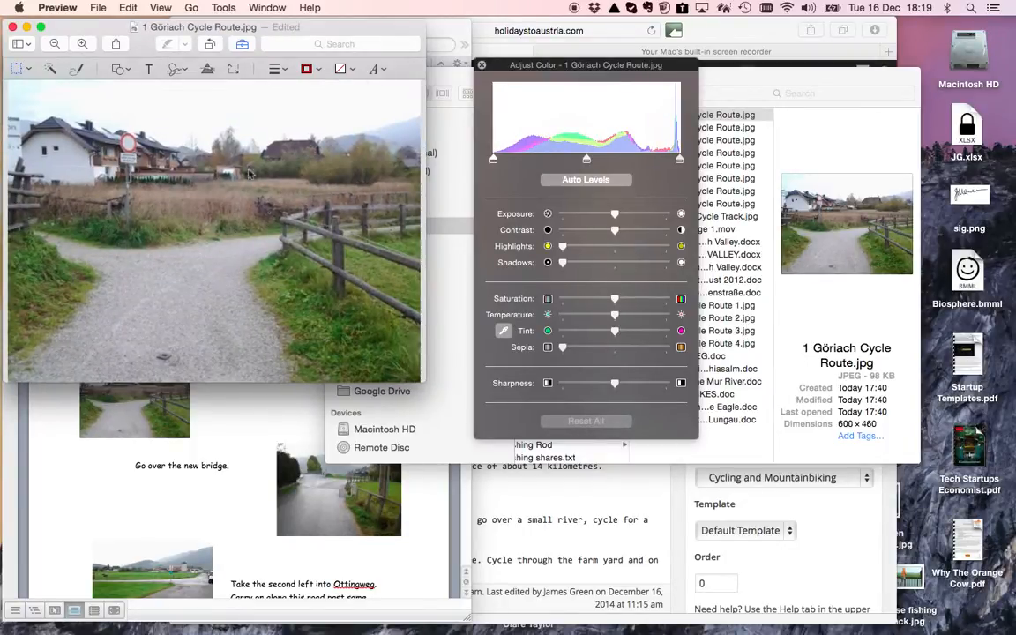
drag(615, 385, 663, 385)
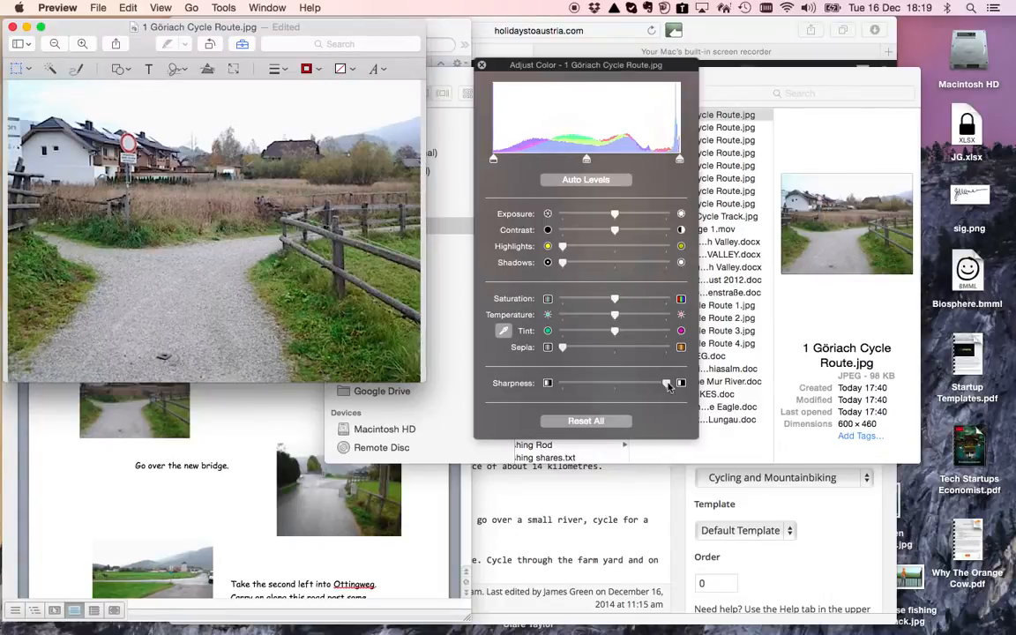
click(13, 28)
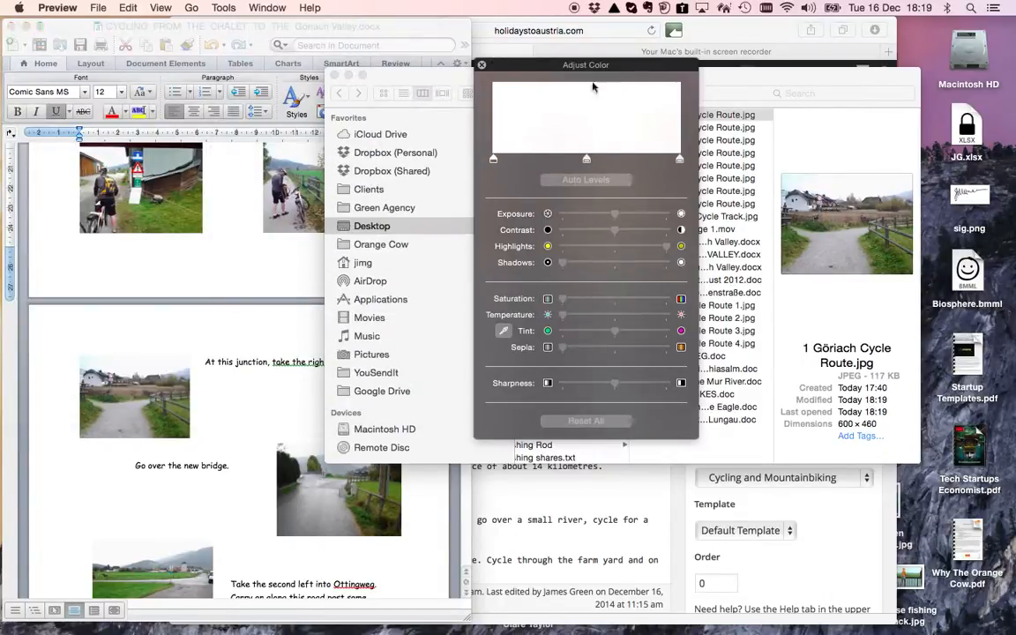
Rename 1 Göriach Cycle Route.jpg as Göriach Cycle Route 5.jpg in Finder
click(733, 81)
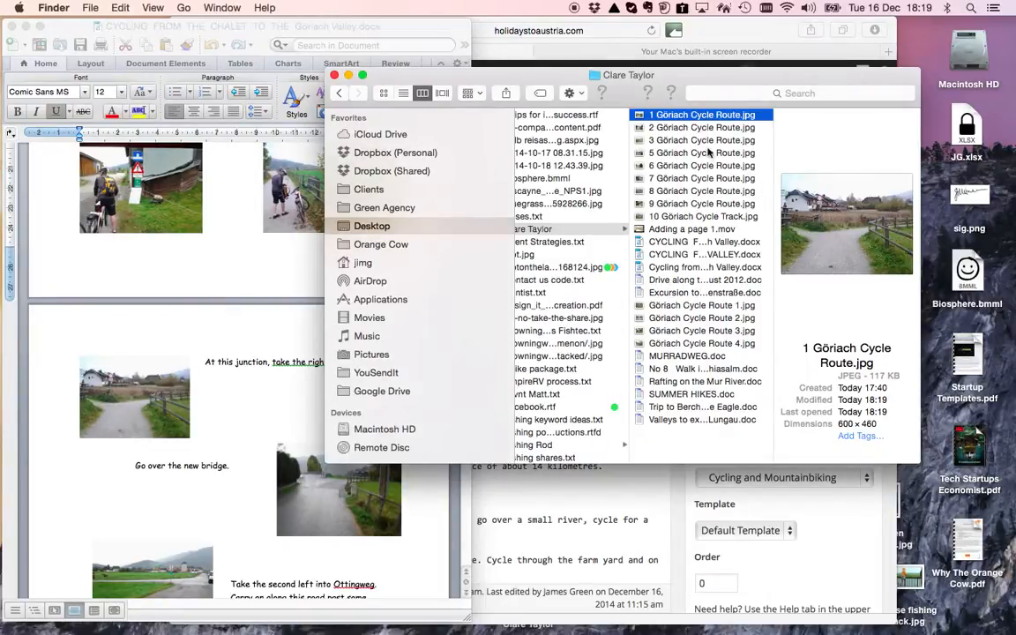
key(Return)
click(657, 115)
key(BackSpace)
key(BackSpace)
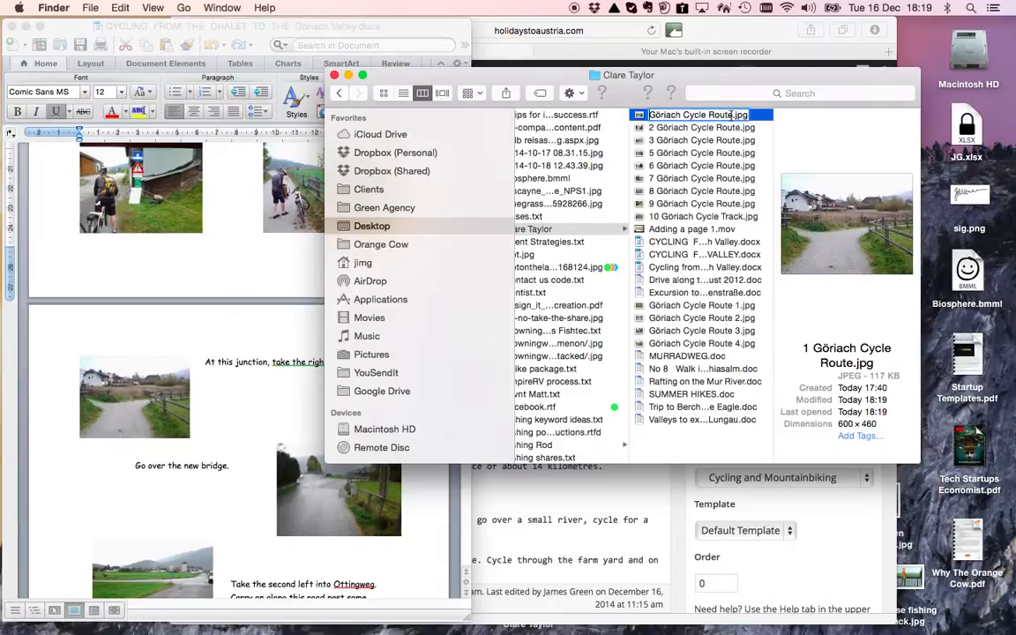
text(5)
click(708, 164)
click(690, 128)
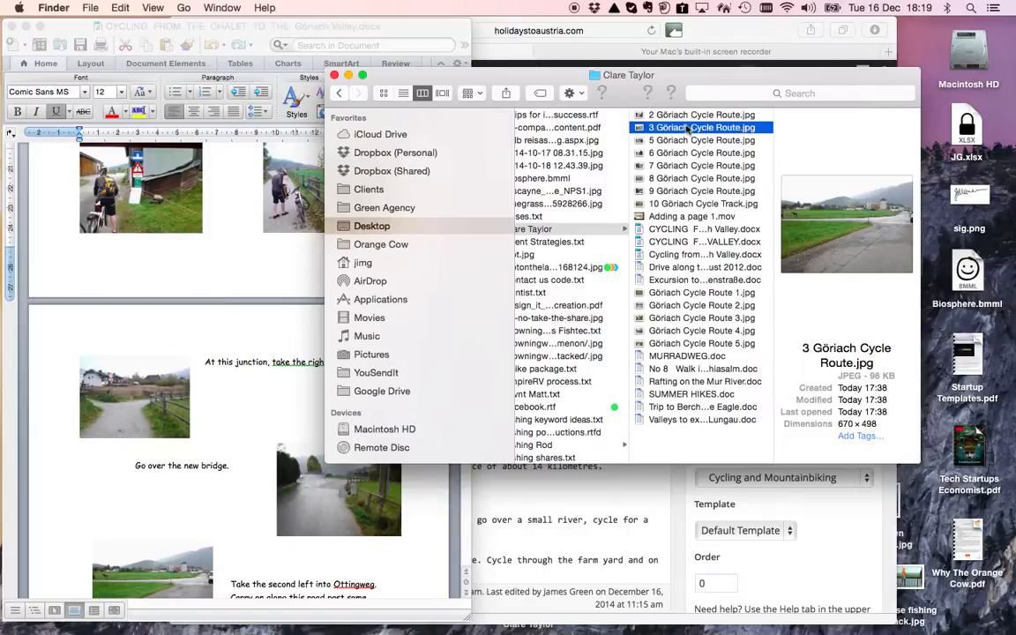
double_click(688, 129)
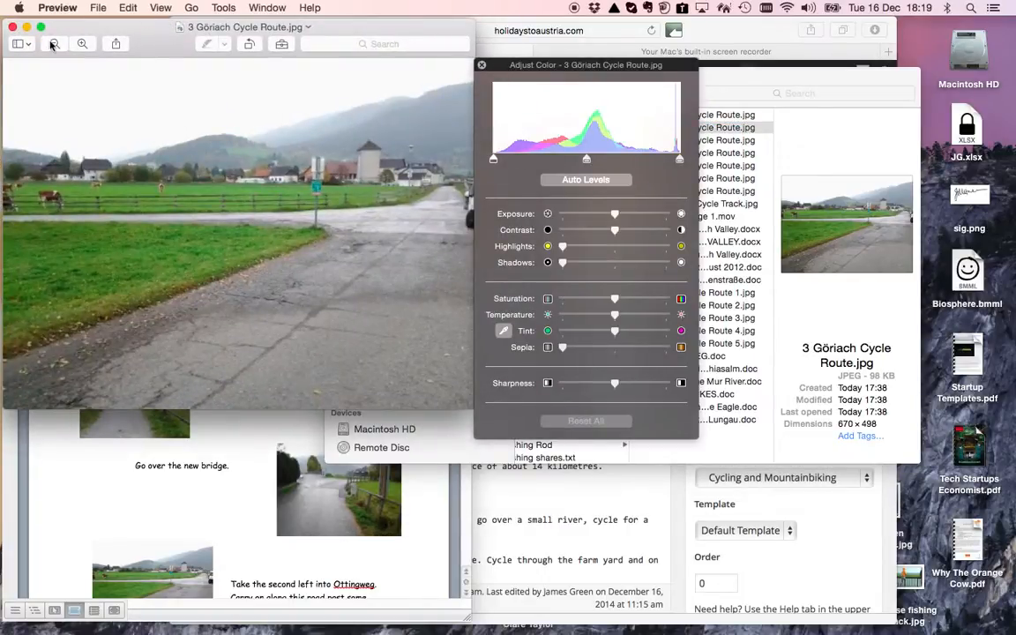
click(12, 27)
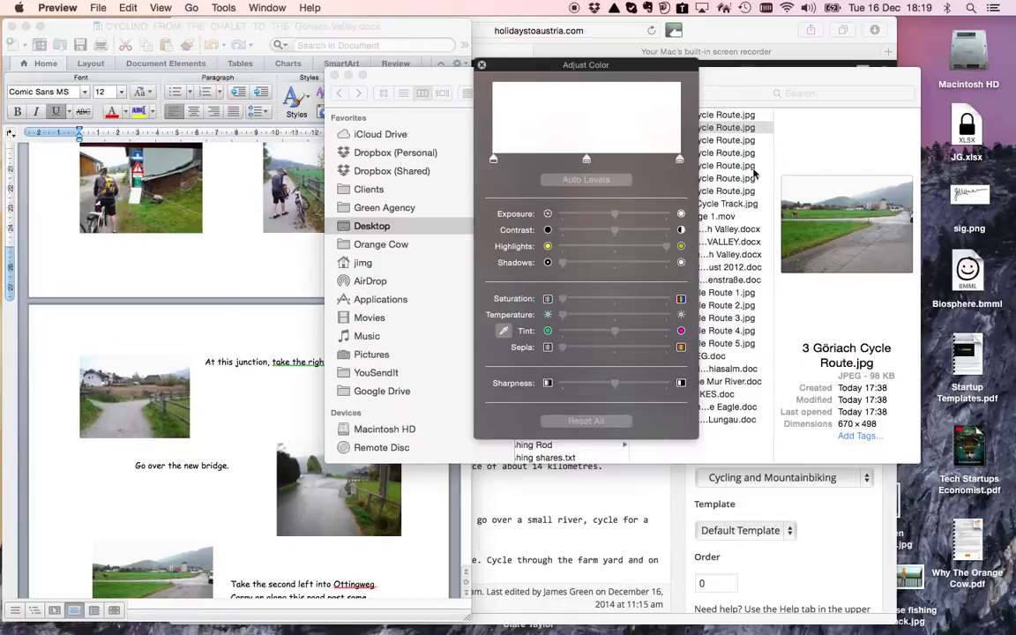
Open 2 Göriach Cycle Route.jpg from Finder in Preview, scale it proportionally to 585 pixels wide and close it
click(724, 132)
click(703, 117)
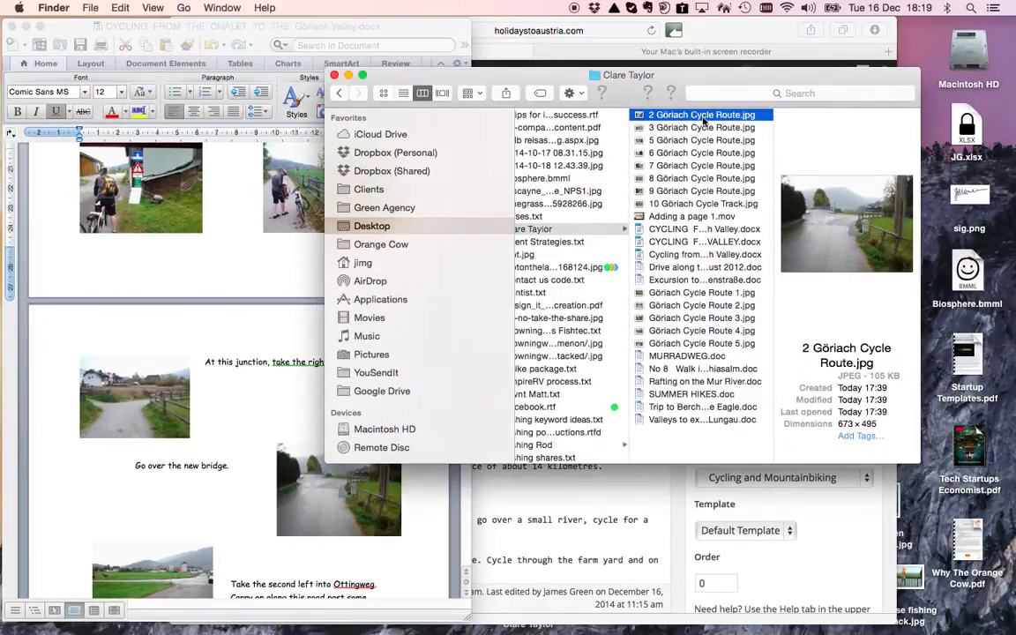
double_click(703, 123)
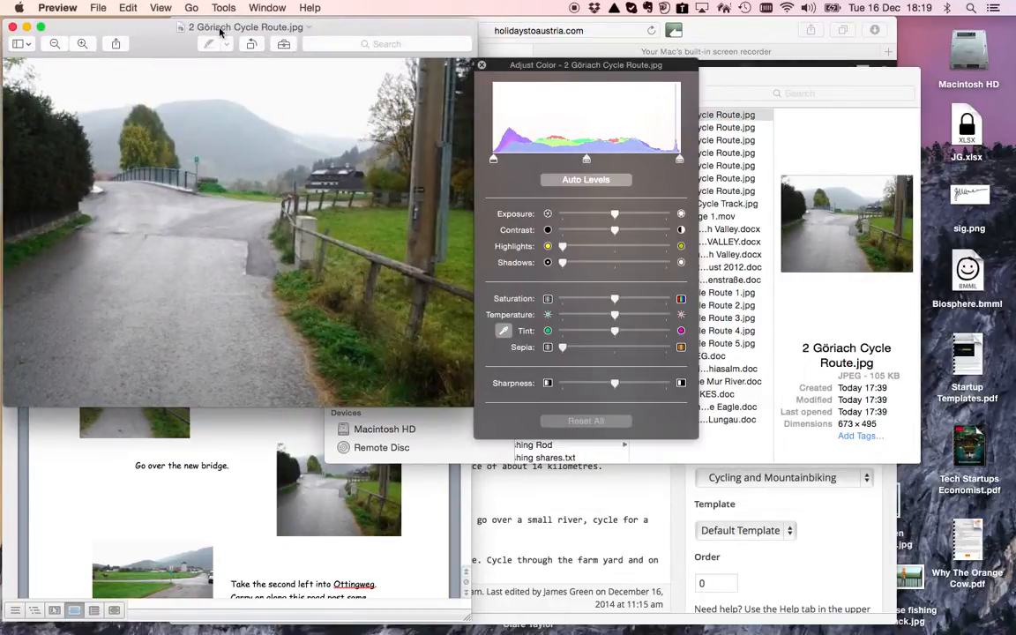
click(226, 7)
click(244, 74)
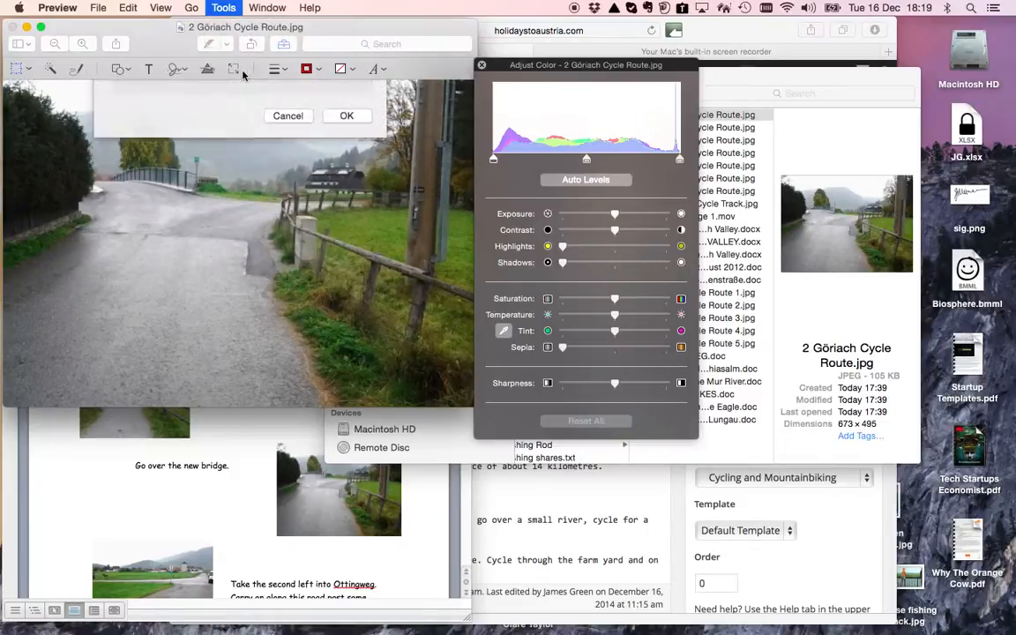
text(585)
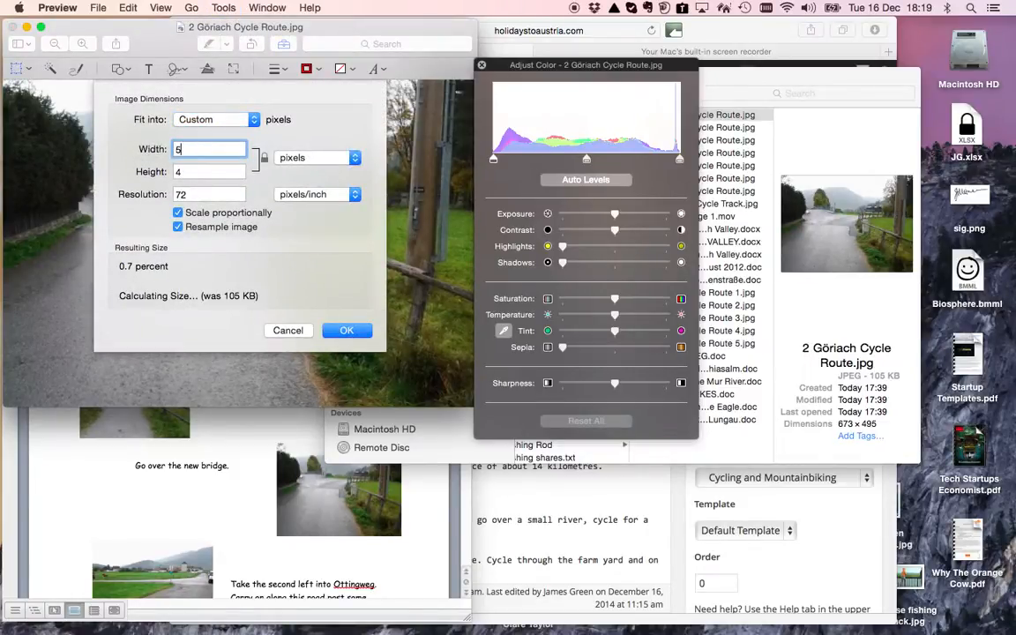
click(350, 330)
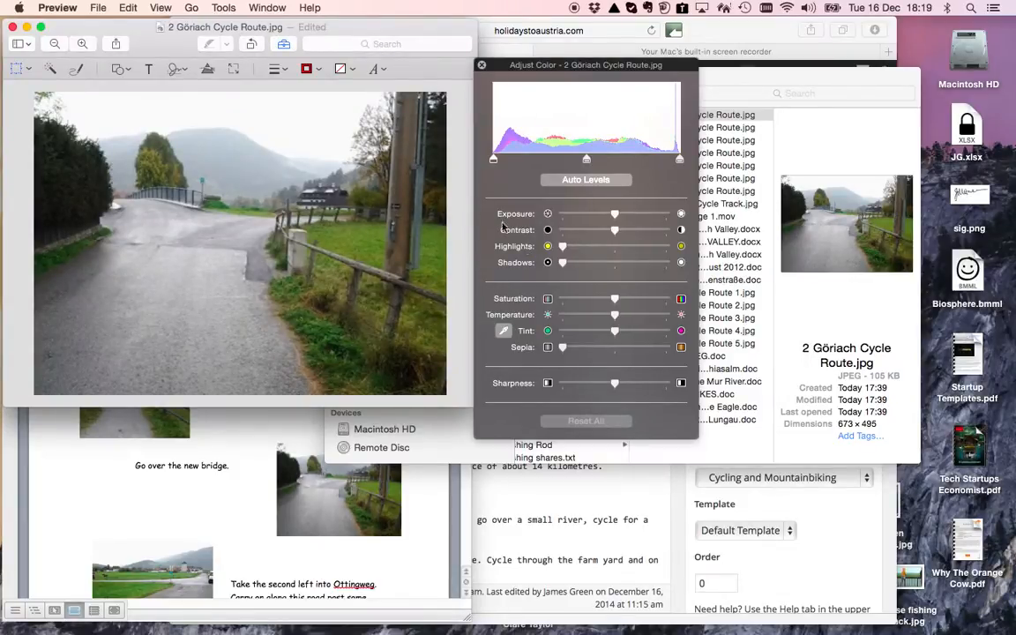
click(13, 30)
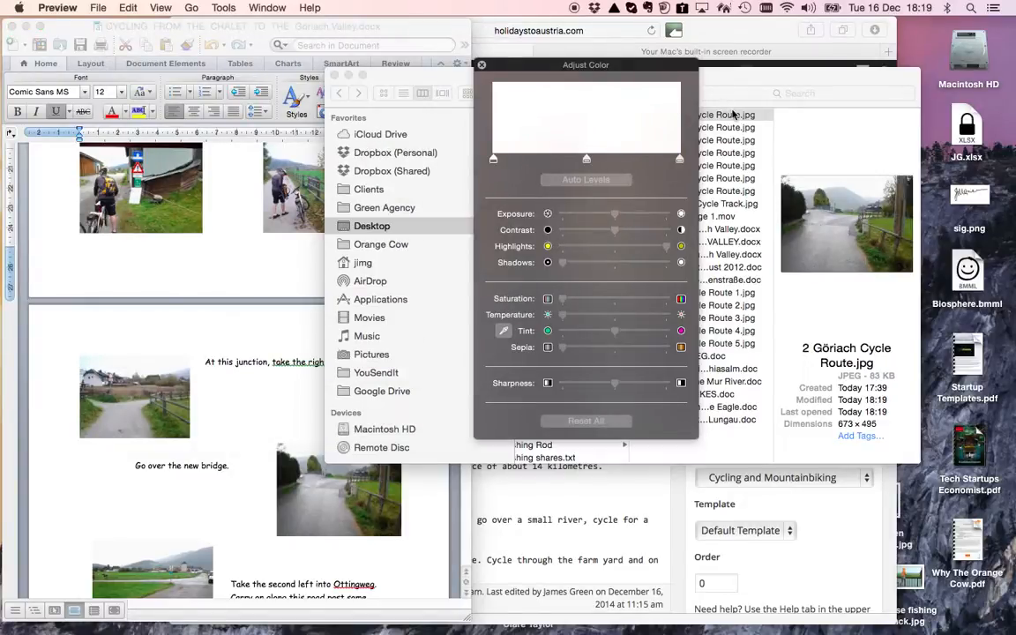
Rename 2 Göriach Cycle Route.jpg as Göriach Cycle Route 6.jpg in Finder
click(732, 115)
click(658, 115)
key(BackSpace)
key(BackSpace)
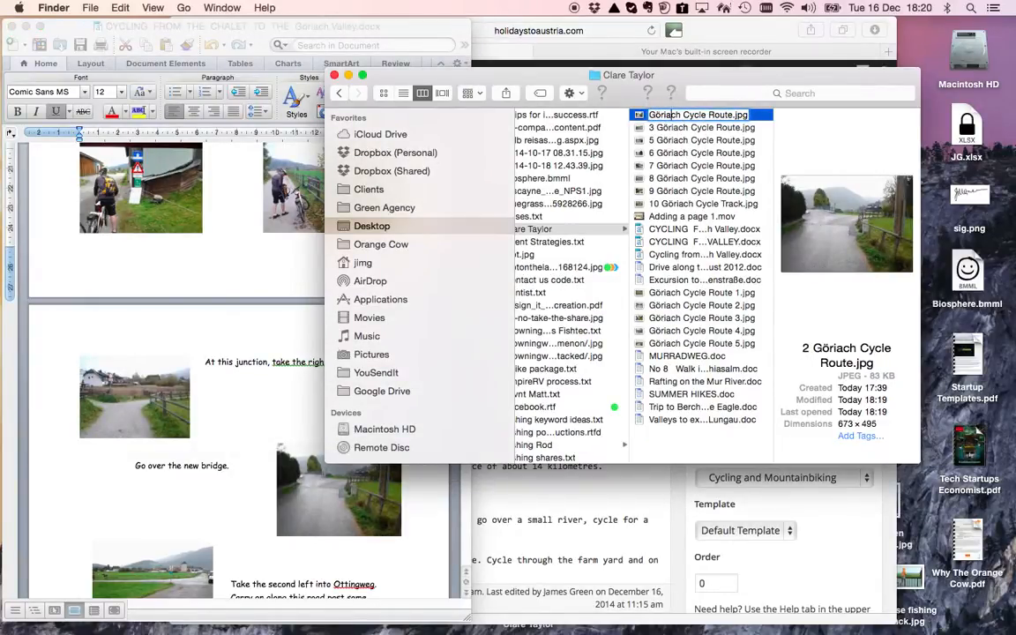
text(6)
key(Return)
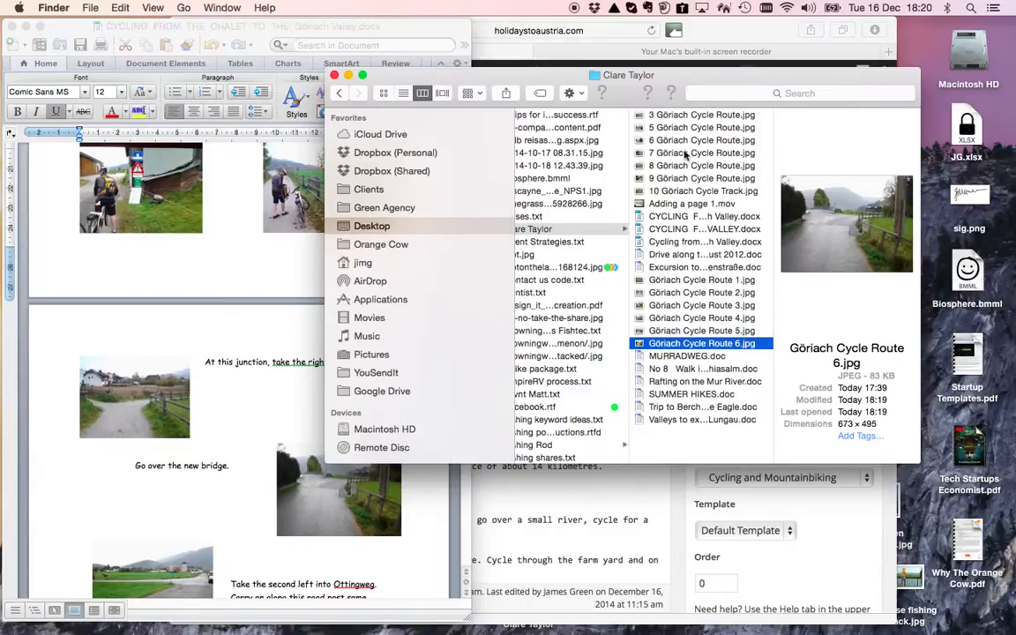
Check the Word document for the photo after the new bridge and open 3 Göriach Cycle Route.jpg from Finder in Preview
click(660, 116)
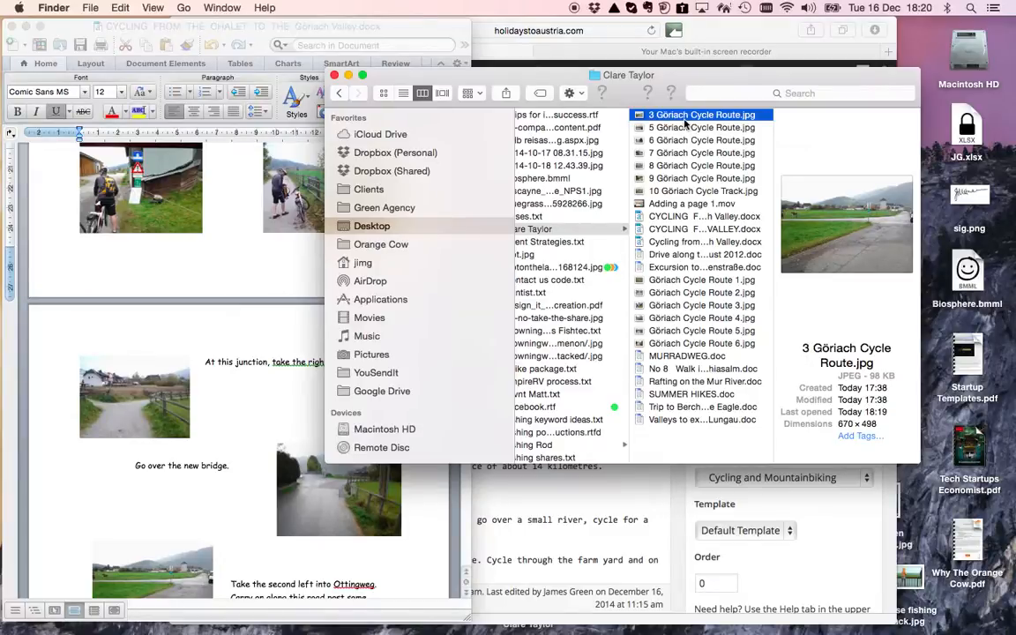
click(216, 481)
scroll(216, 481, down, 10)
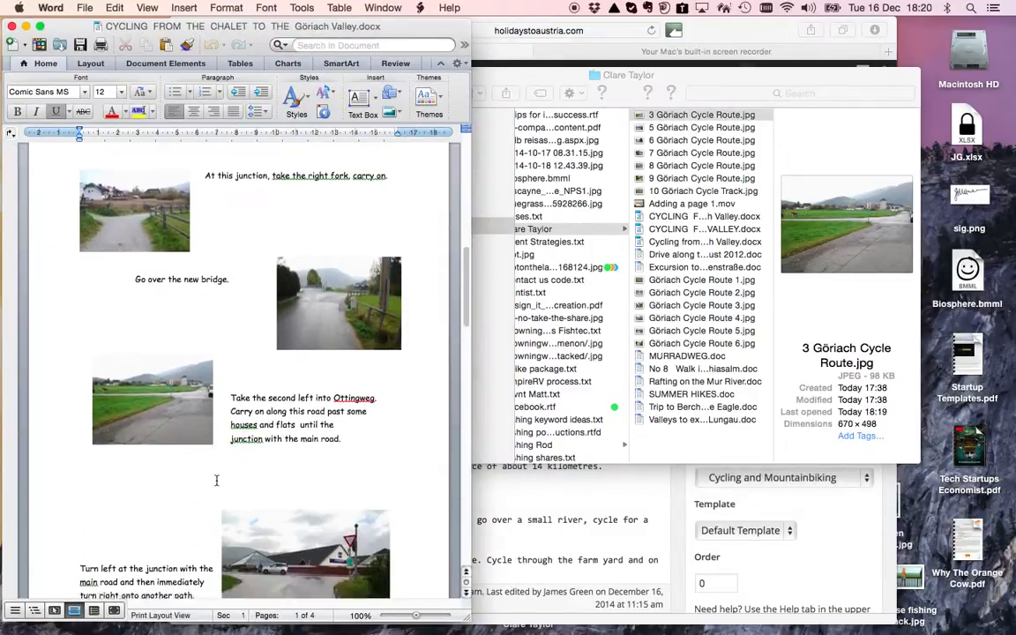
click(703, 117)
click(684, 114)
click(683, 114)
click(684, 134)
double_click(683, 117)
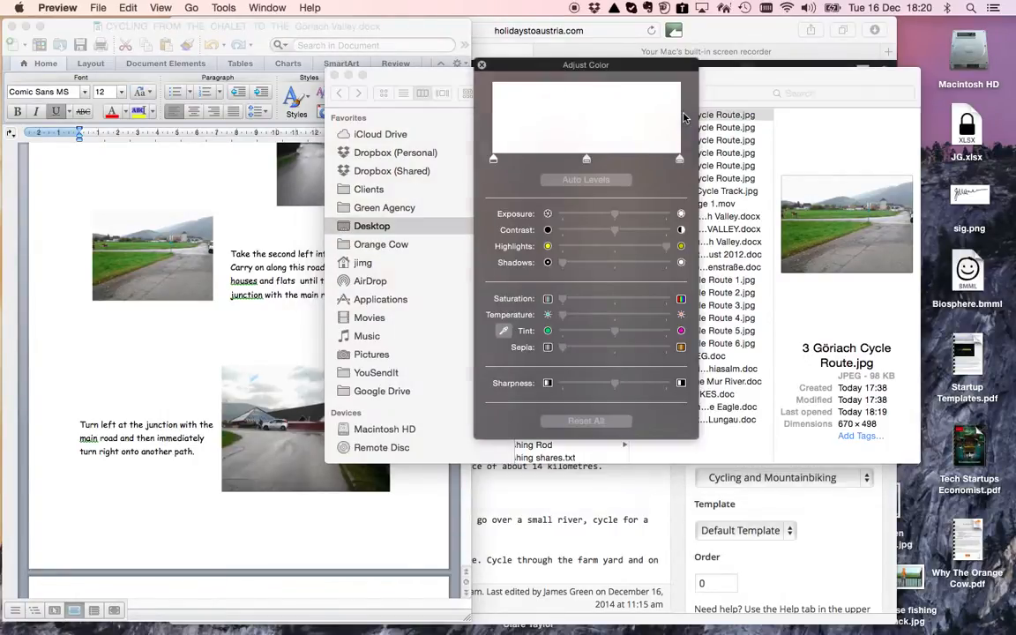
Scale 3 Göriach Cycle Route.jpg proportionally to 585 pixels wide in Preview and close it
click(223, 7)
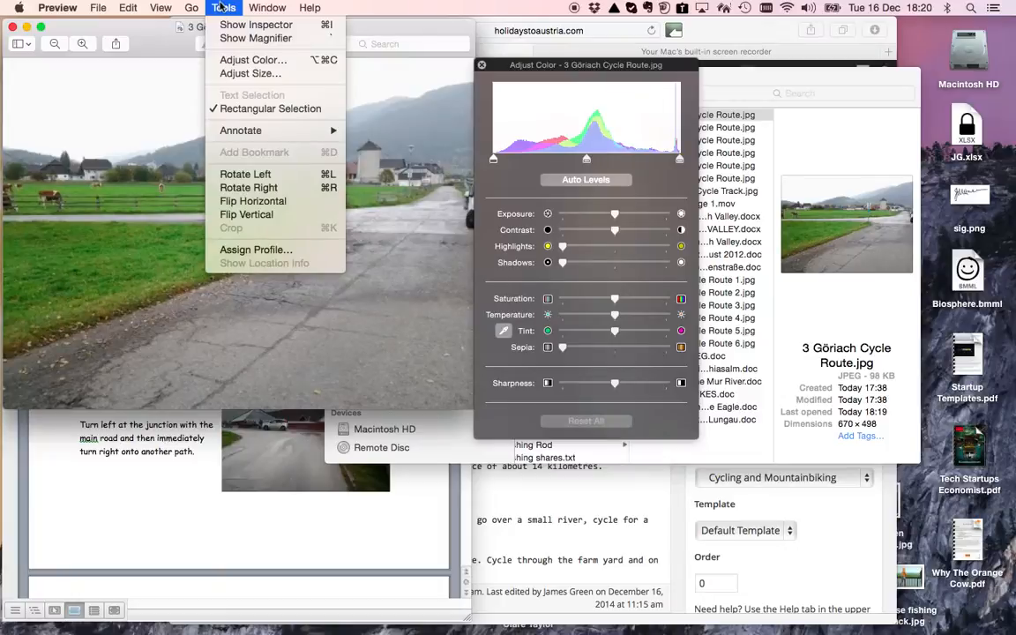
click(240, 73)
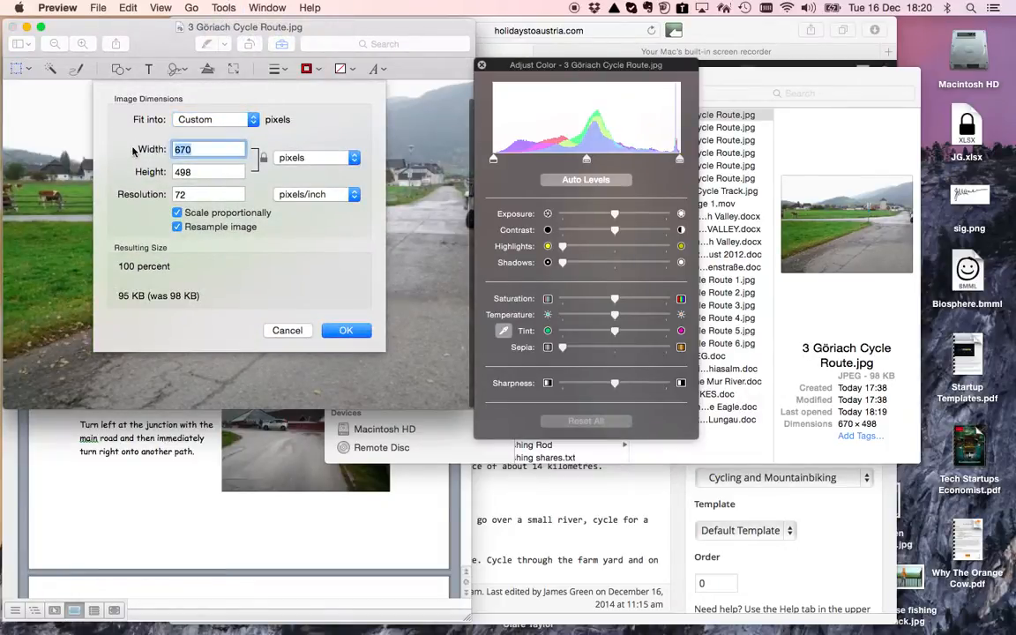
text(585)
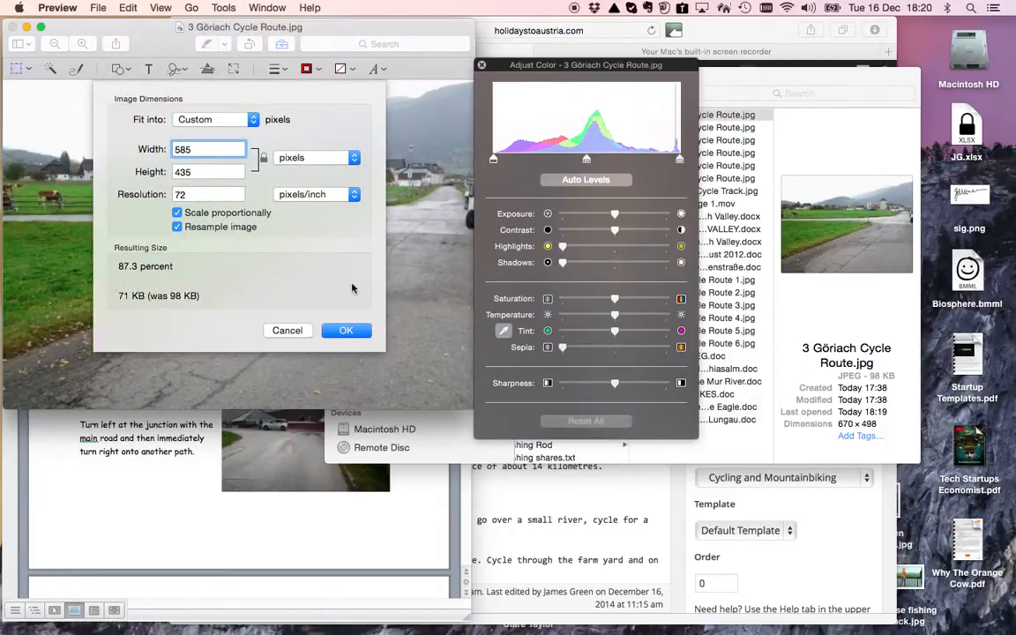
click(348, 330)
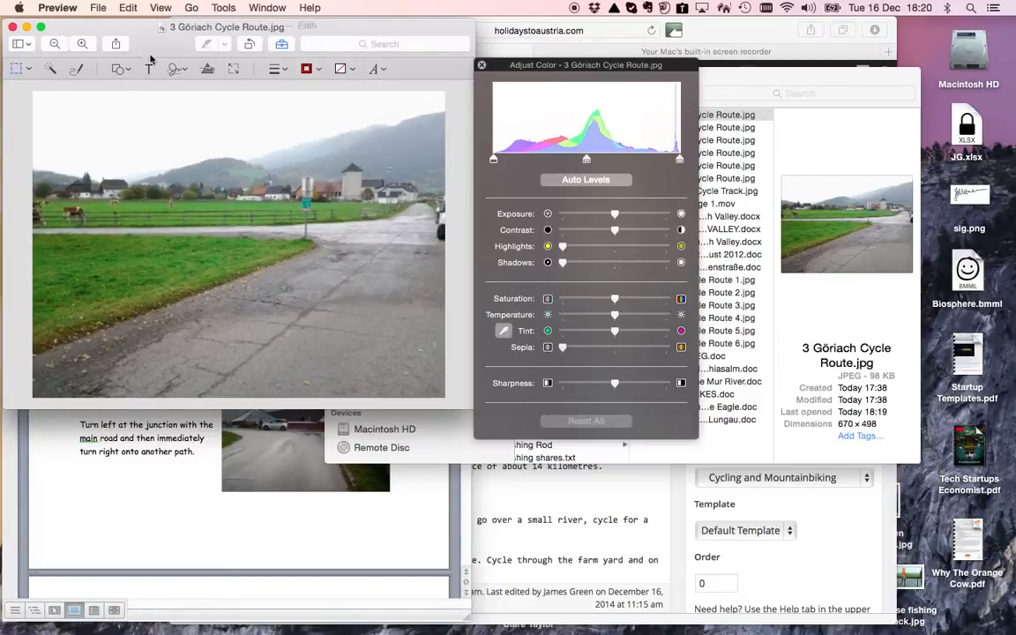
click(13, 27)
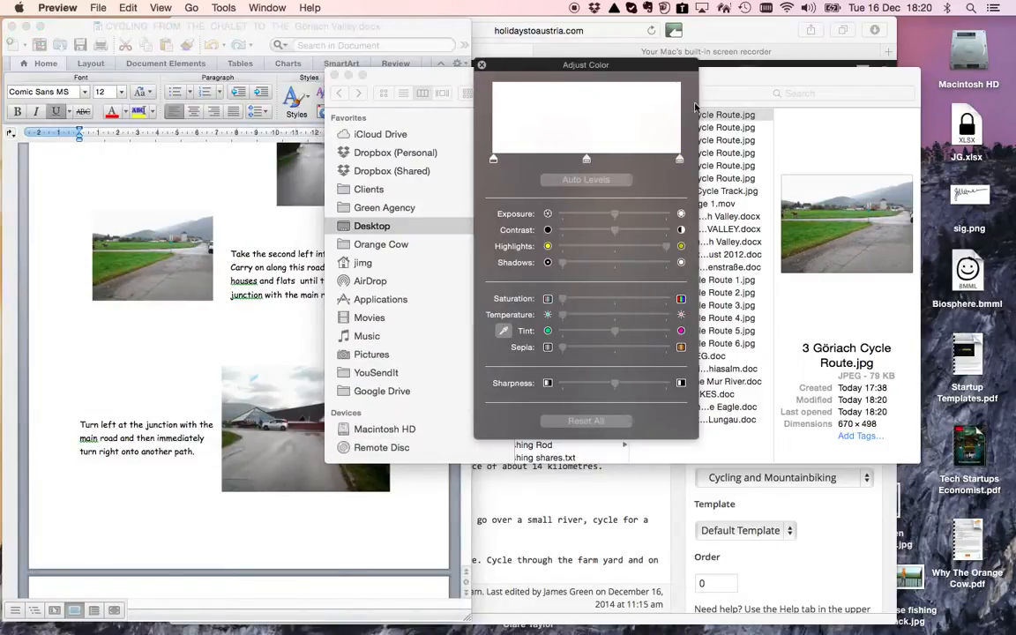
Rename 3 Göriach Cycle Route.jpg as Göriach Cycle Route 7.jpg in Finder
click(723, 114)
key(Return)
key(BackSpace)
key(BackSpace)
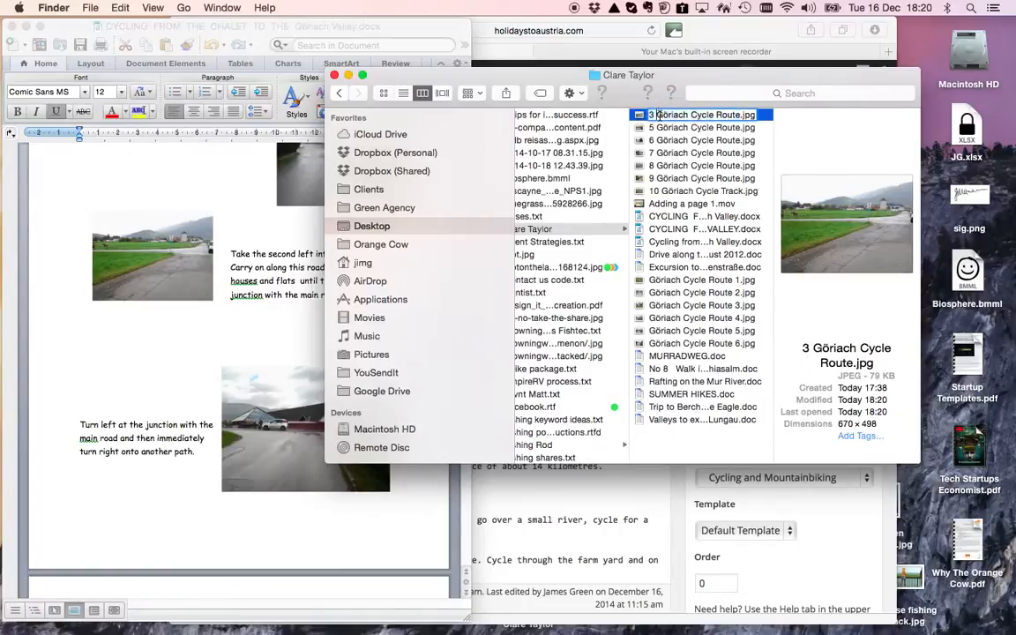
click(735, 115)
text(7)
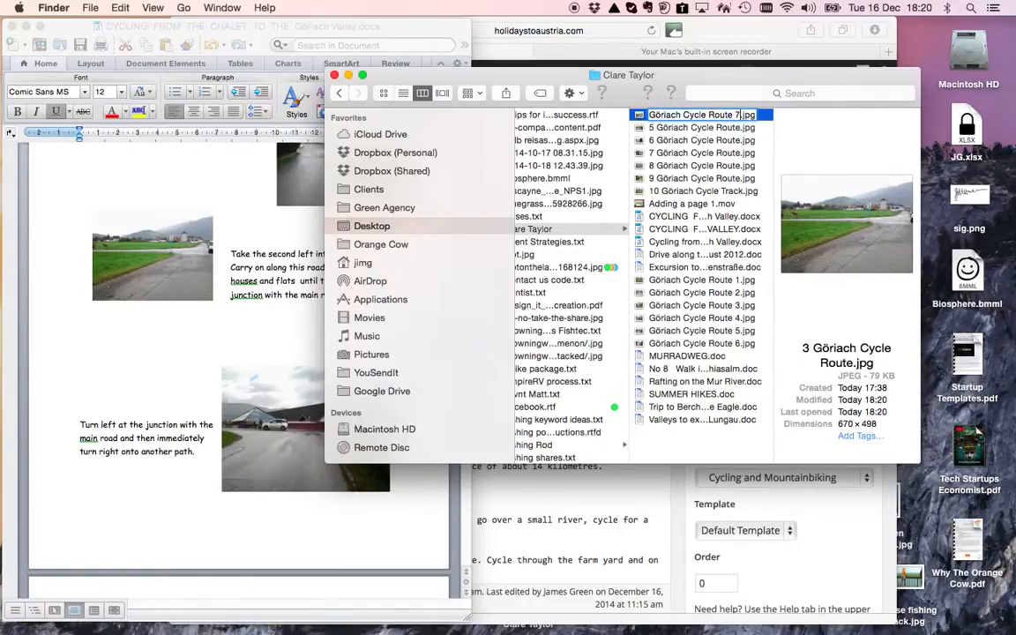
click(709, 128)
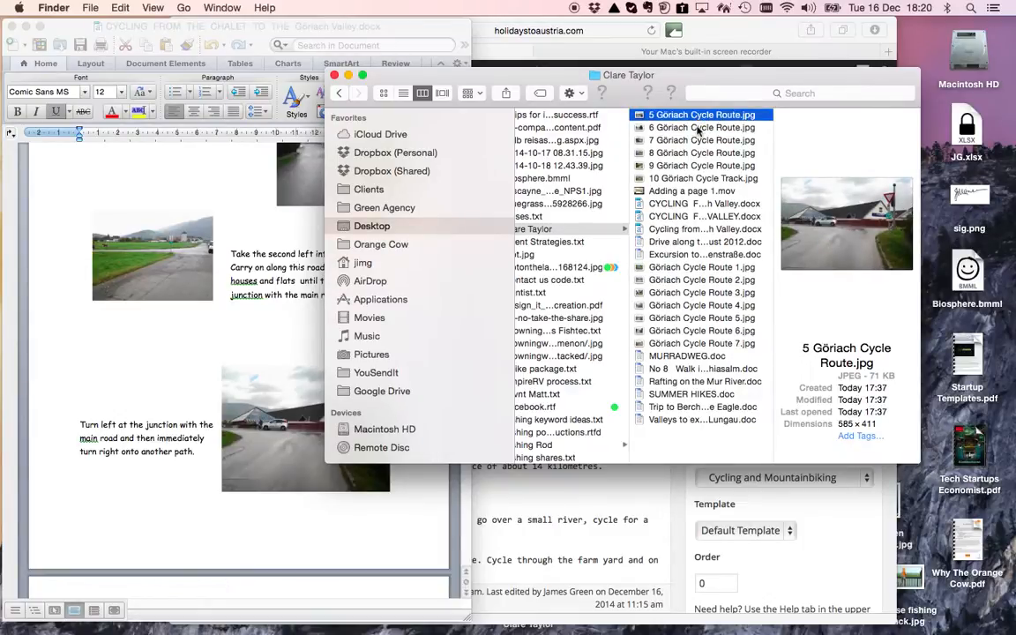
Rename 5 Göriach Cycle Route.jpg as Göriach Cycle Route 8.jpg
click(684, 117)
click(658, 116)
key(BackSpace)
key(BackSpace)
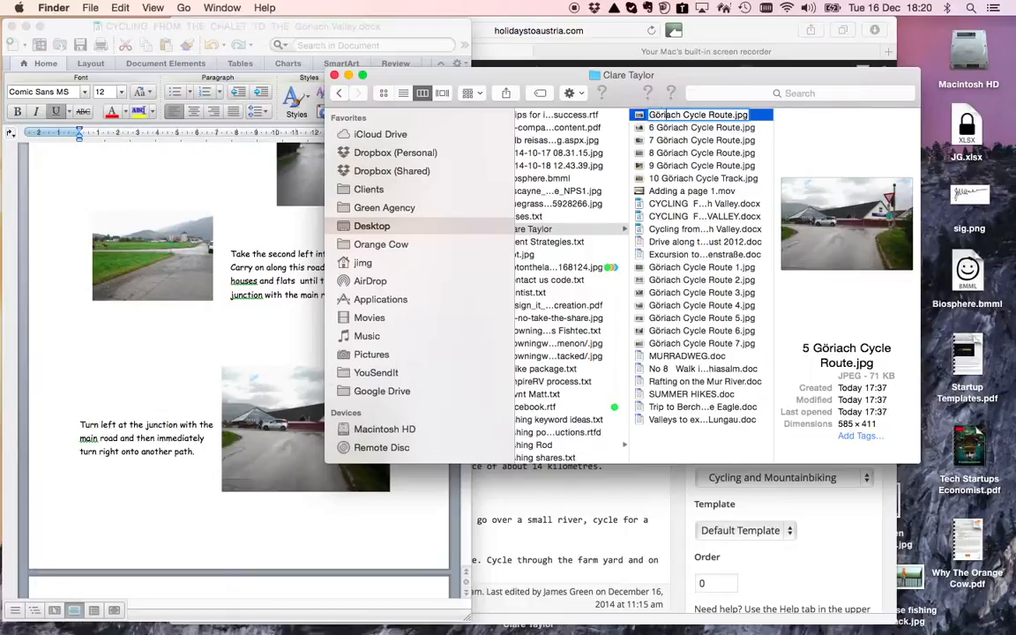
click(732, 115)
text(8)
click(708, 131)
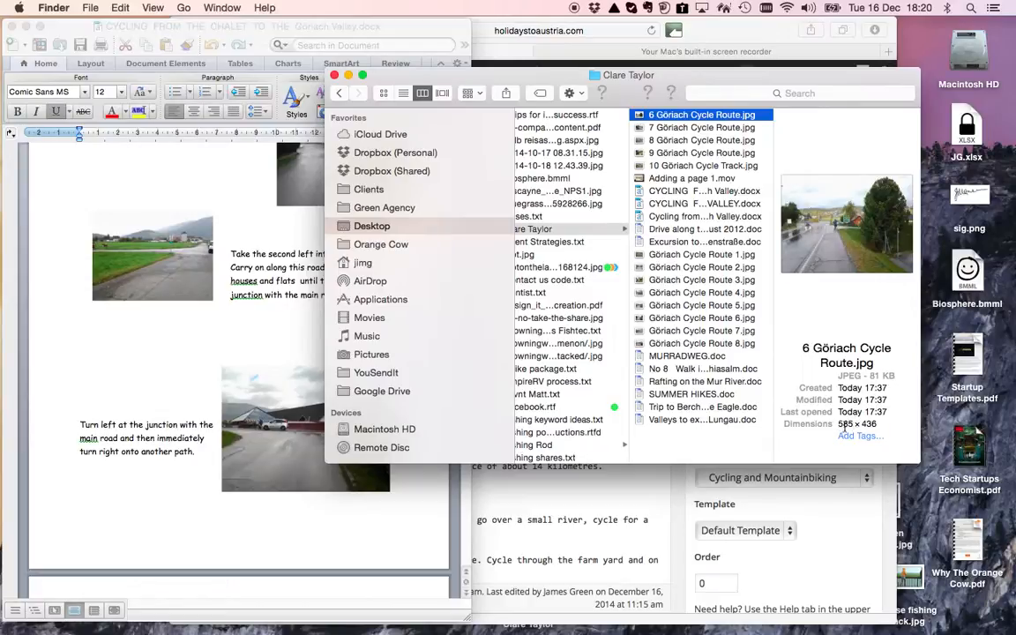
Rename 6 Göriach Cycle Route.jpg as Göriach Cycle Route 9.jpg
click(654, 115)
key(BackSpace)
key(BackSpace)
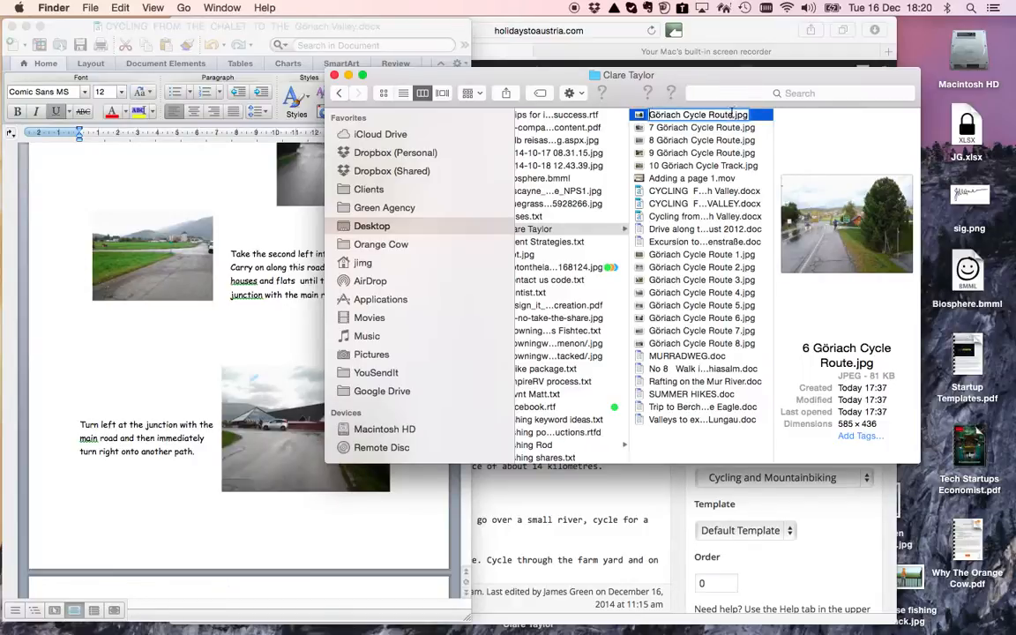
text(9)
key(Return)
Rename 7 Göriach Cycle Route.jpg as Göriach Cycle Route 10.jpg
click(669, 128)
click(668, 130)
click(661, 118)
key(Return)
click(659, 117)
key(BackSpace)
key(BackSpace)
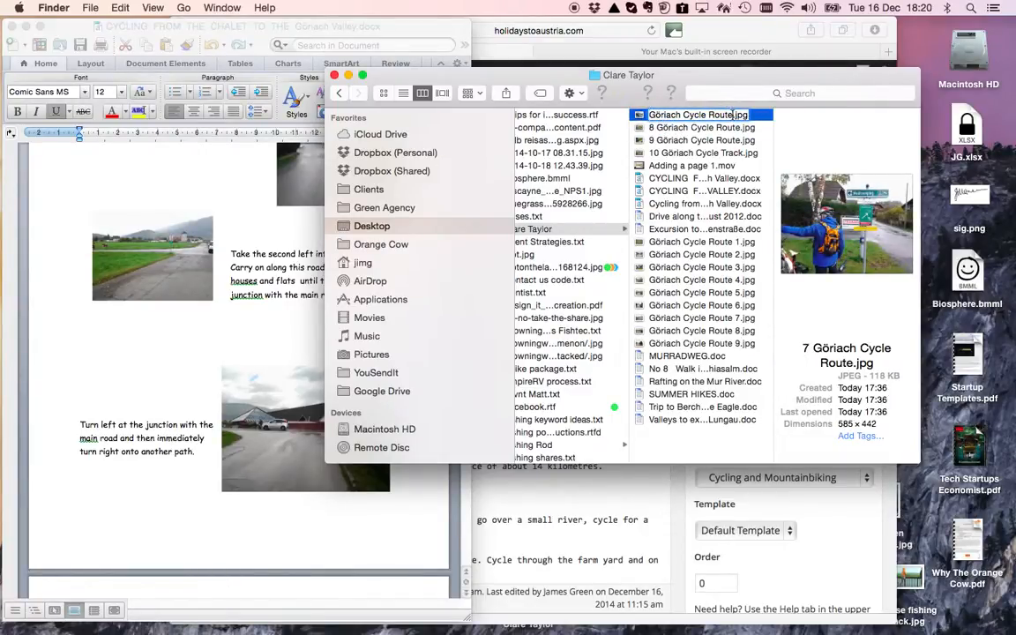
text(10)
click(686, 130)
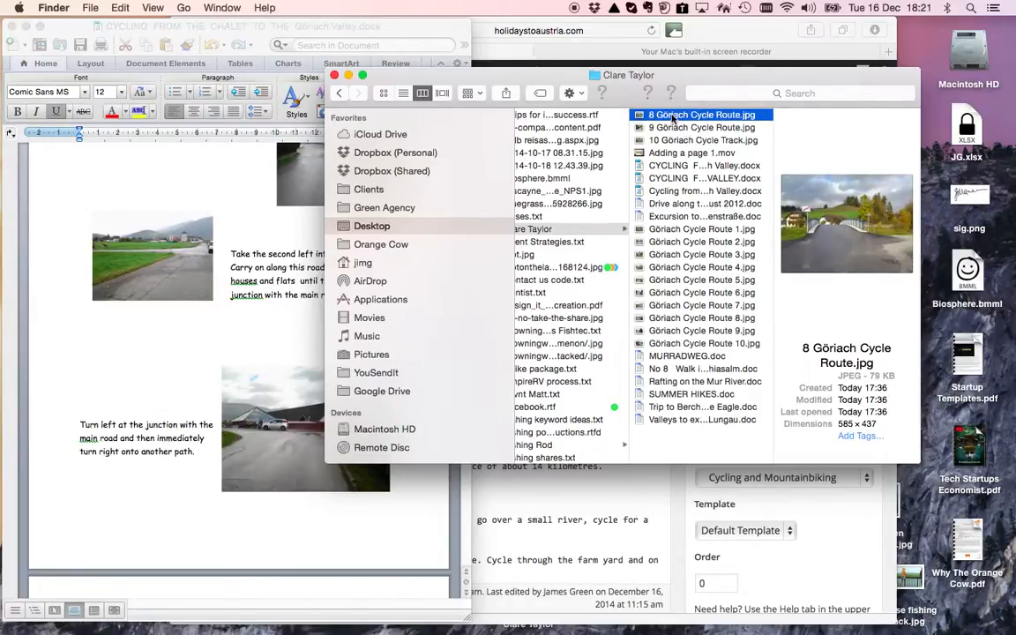
Rename 8 Göriach Cycle Route.jpg as Göriach Cycle Route 11.jpg
click(672, 115)
key(BackSpace)
key(BackSpace)
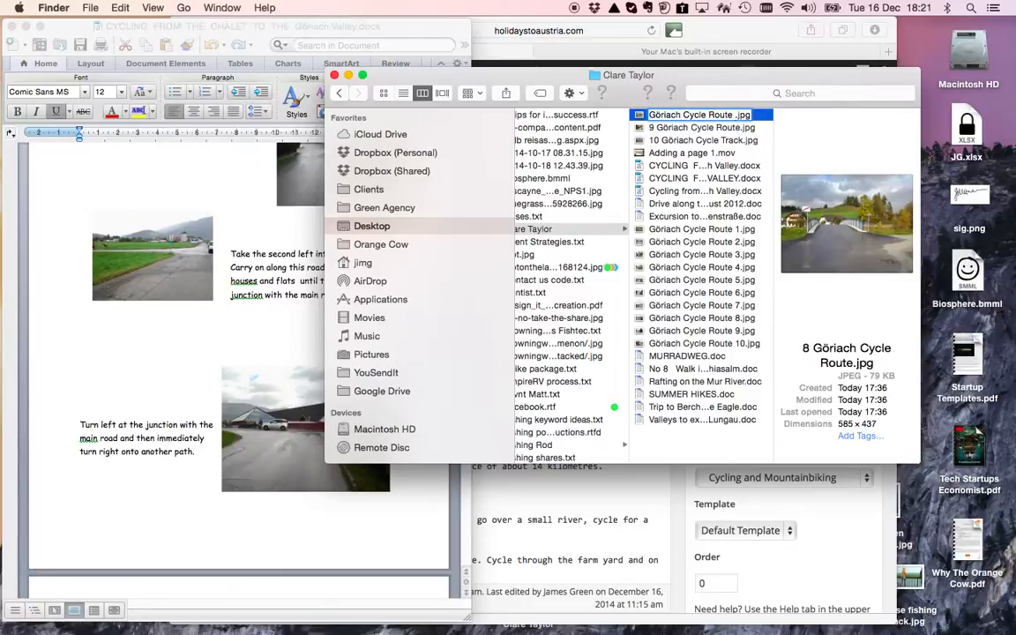
text(11)
key(Return)
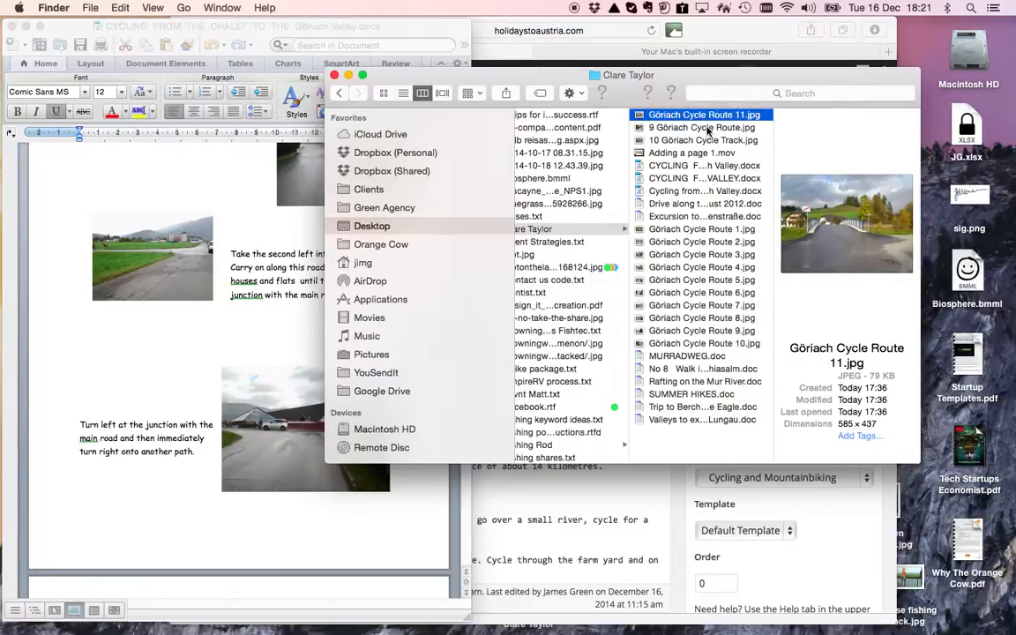
Rename 9 Göriach Cycle Route.jpg as Göriach Cycle Route 12.jpg
click(660, 116)
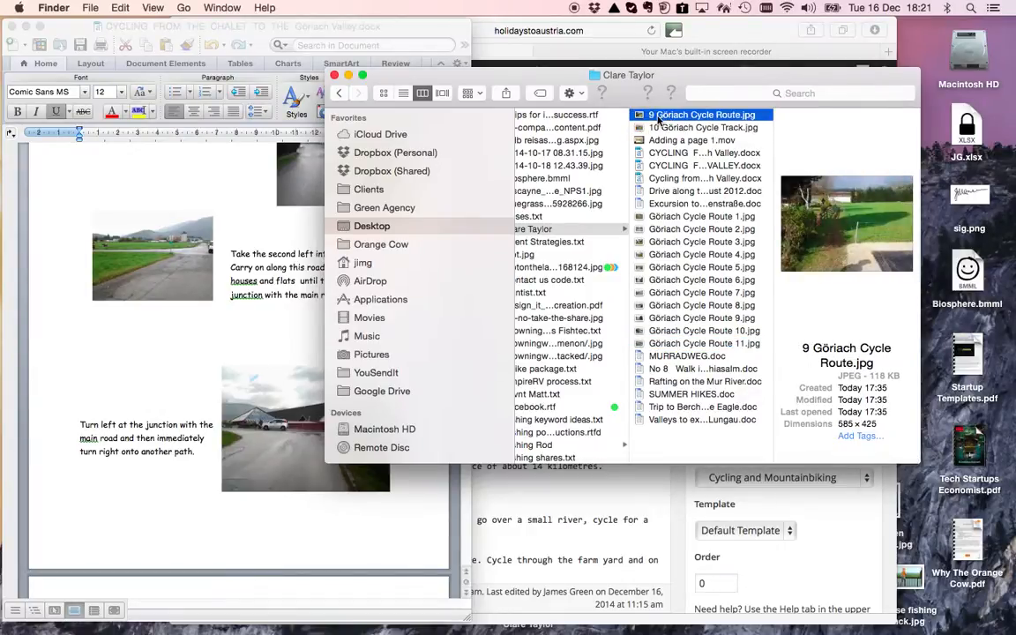
click(657, 117)
click(658, 117)
key(BackSpace)
key(BackSpace)
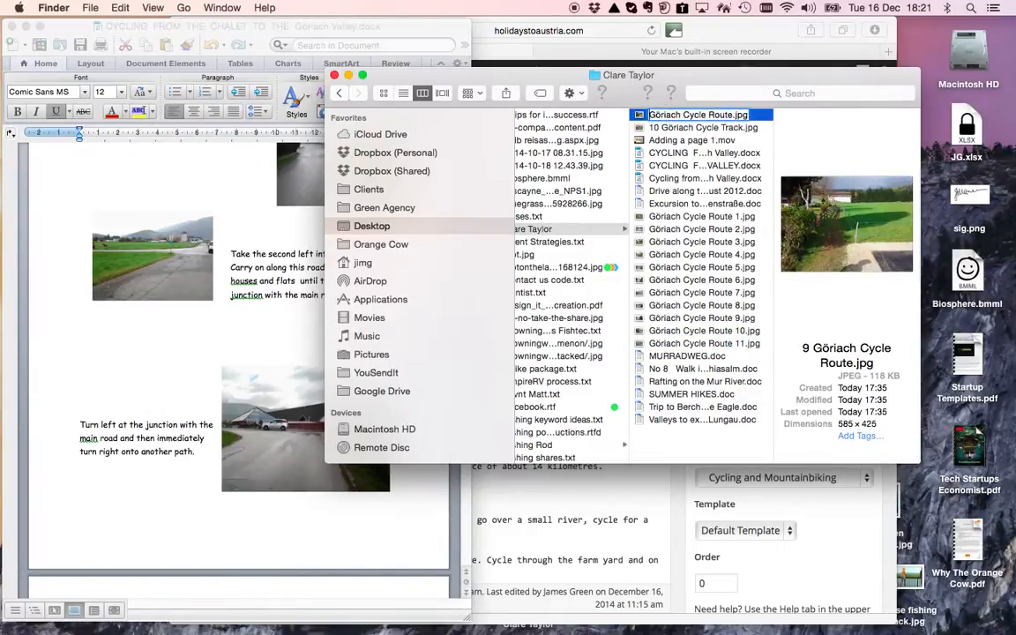
click(732, 116)
text(12)
click(717, 129)
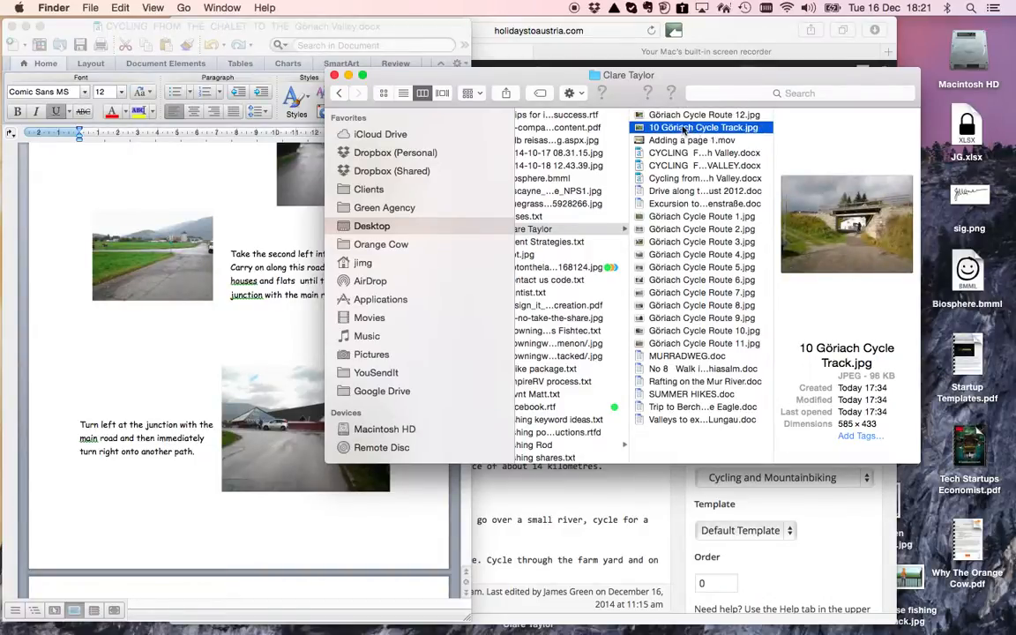
Rename 10 Göriach Cycle Track.jpg as Göriach Cycle Track 12.jpg
click(677, 118)
click(663, 115)
key(BackSpace)
key(BackSpace)
key(BackSpace)
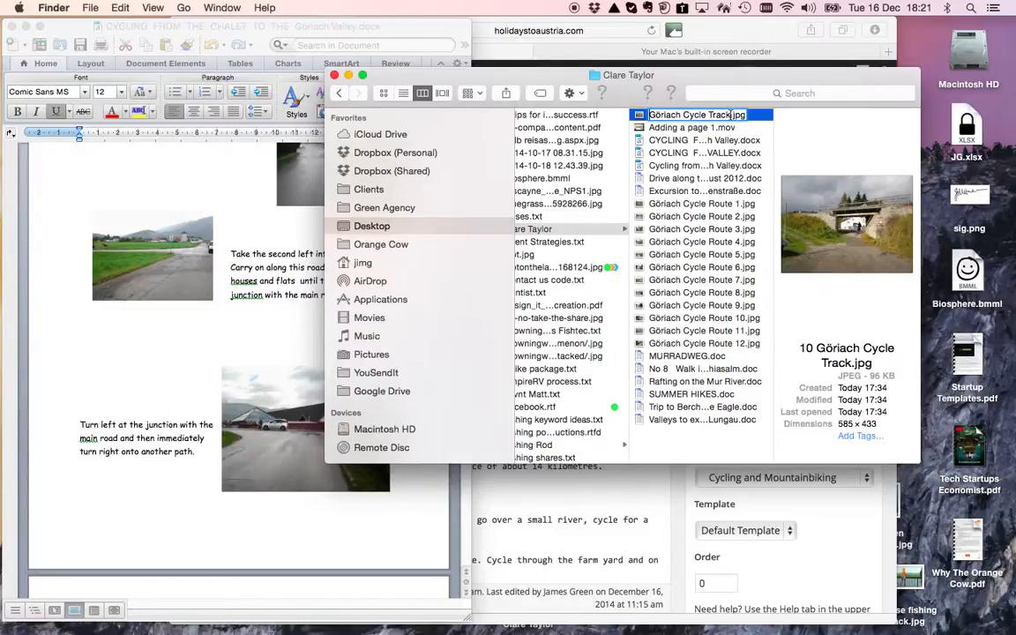
click(731, 116)
text(12)
click(725, 141)
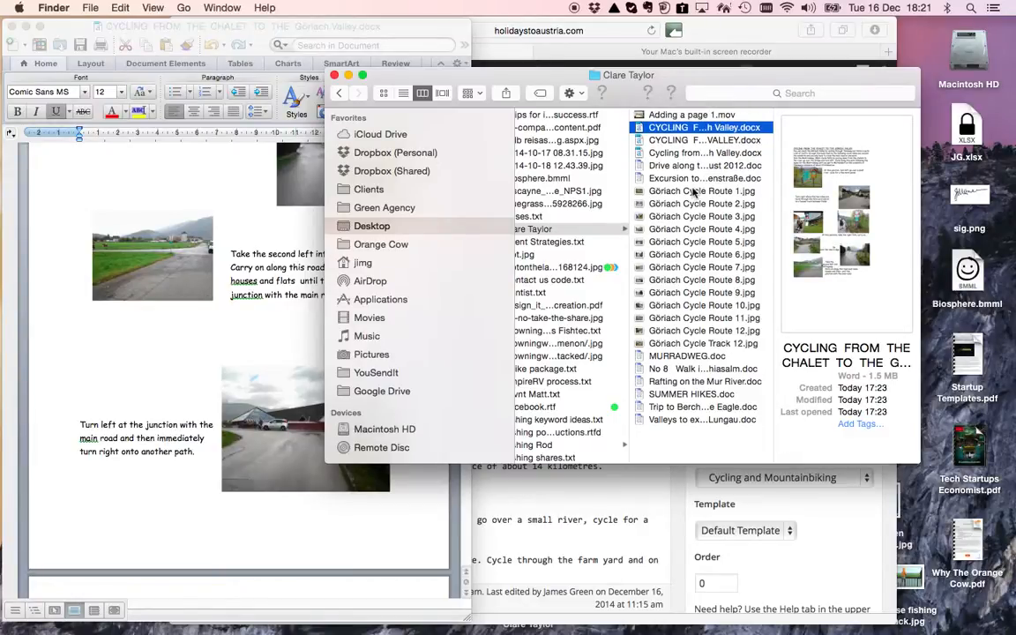
Select the photos from Göriach Cycle Route 1.jpg through Göriach Cycle Track 12.jpg in Finder and move its window aside to uncover the WordPress editor
click(723, 36)
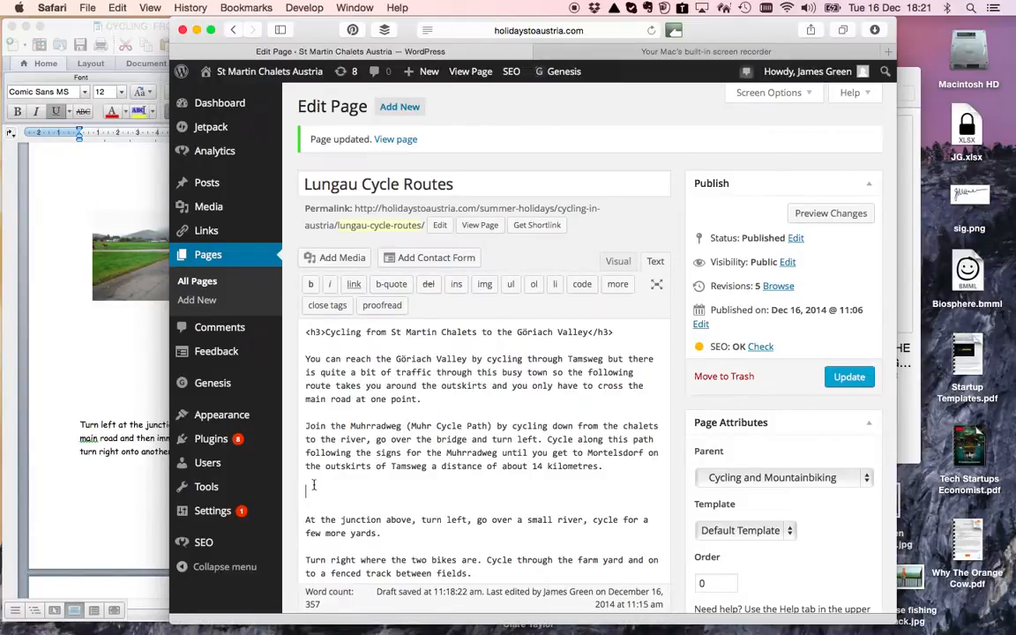
click(903, 81)
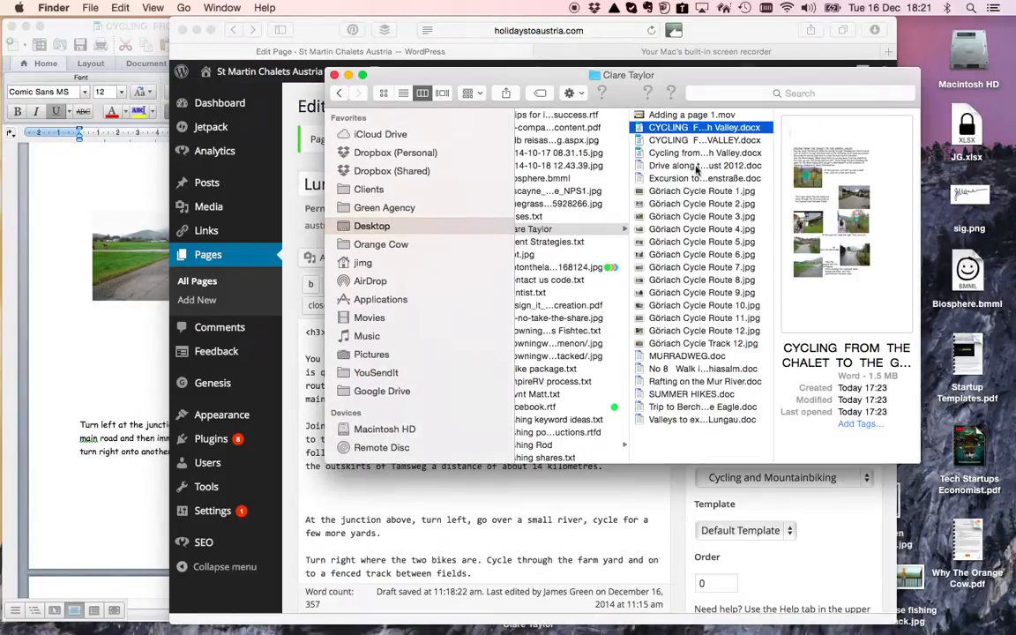
click(678, 191)
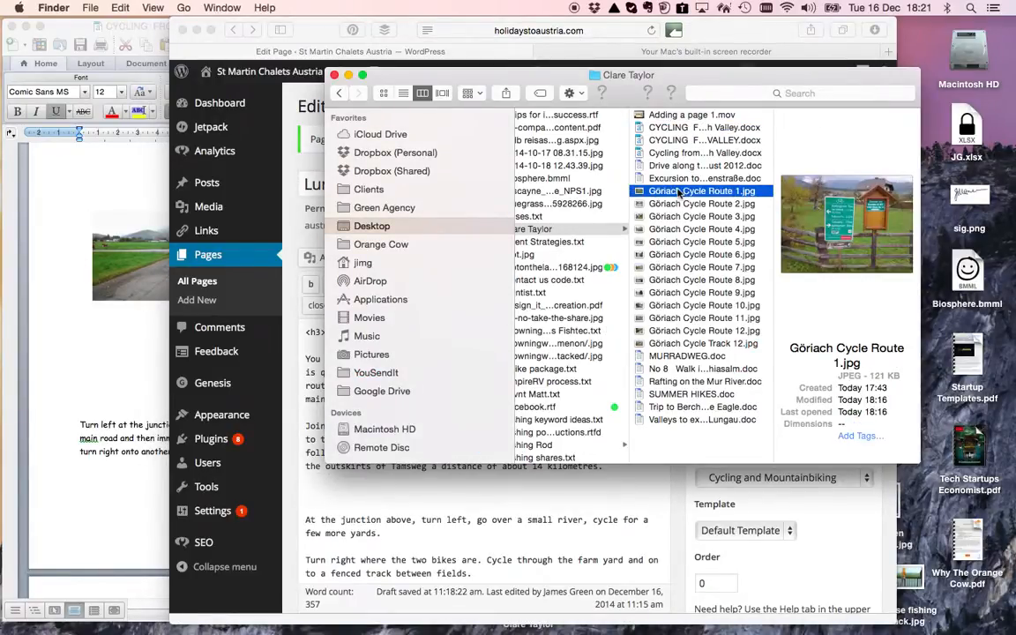
shift+click(674, 344)
drag(469, 76, 578, 42)
mouse_move(770, 209)
mouse_down()
mouse_move(341, 463)
mouse_move(344, 500)
mouse_move(787, 212)
mouse_up()
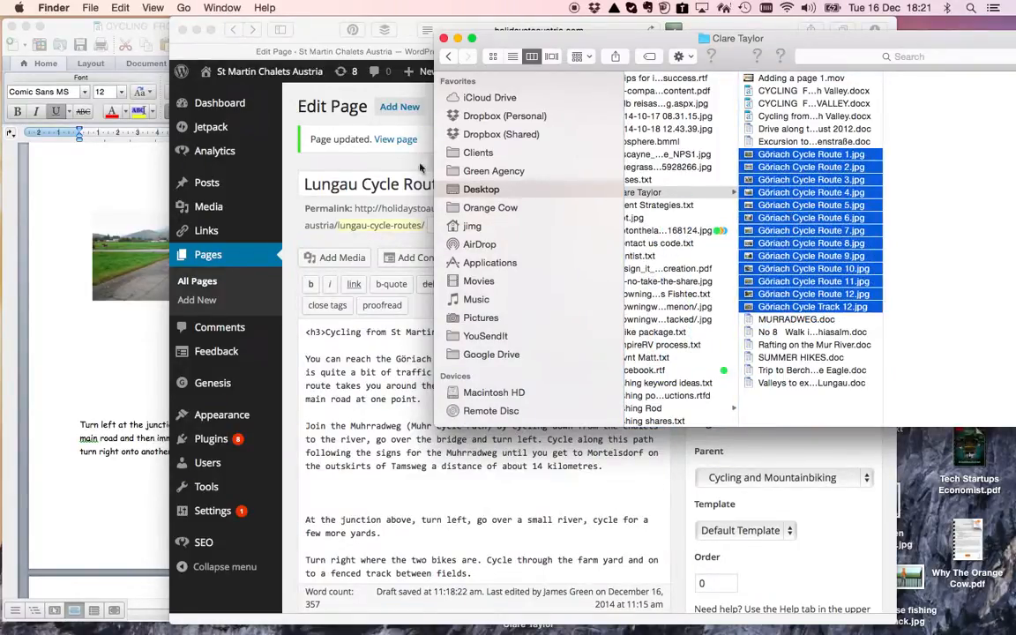
Open the media library from the Lungau Cycle Routes page in Safari and upload the selected Göriach photos from Finder into it
click(290, 224)
click(331, 258)
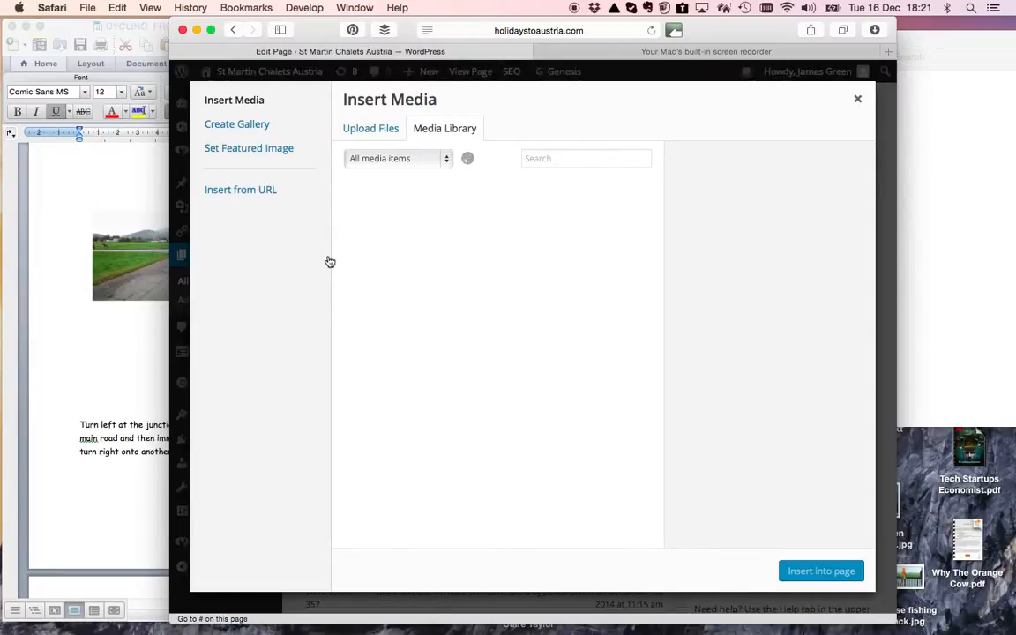
click(975, 200)
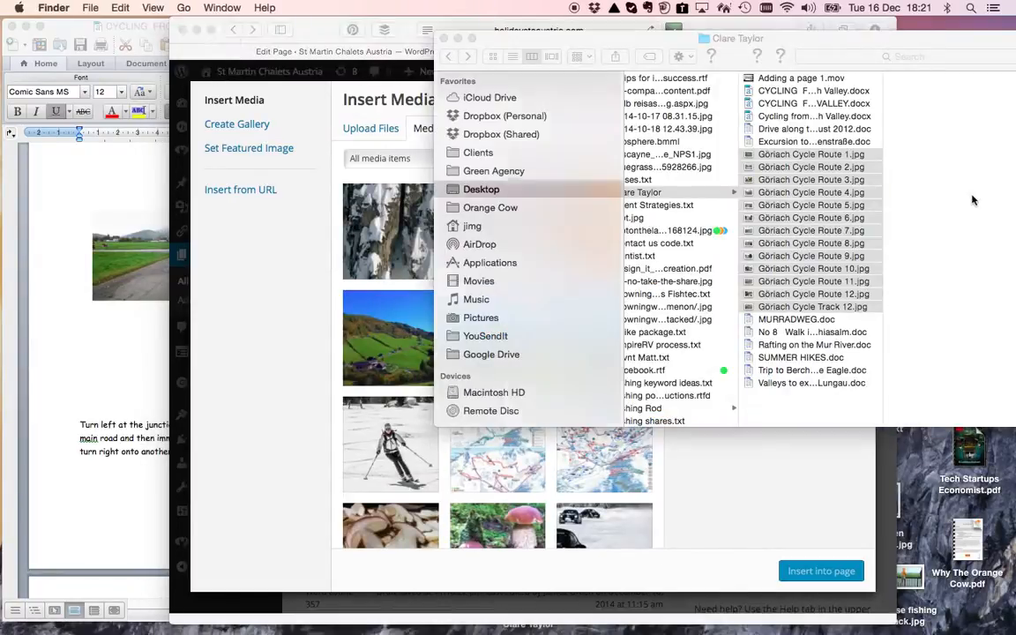
drag(803, 196, 344, 287)
click(294, 35)
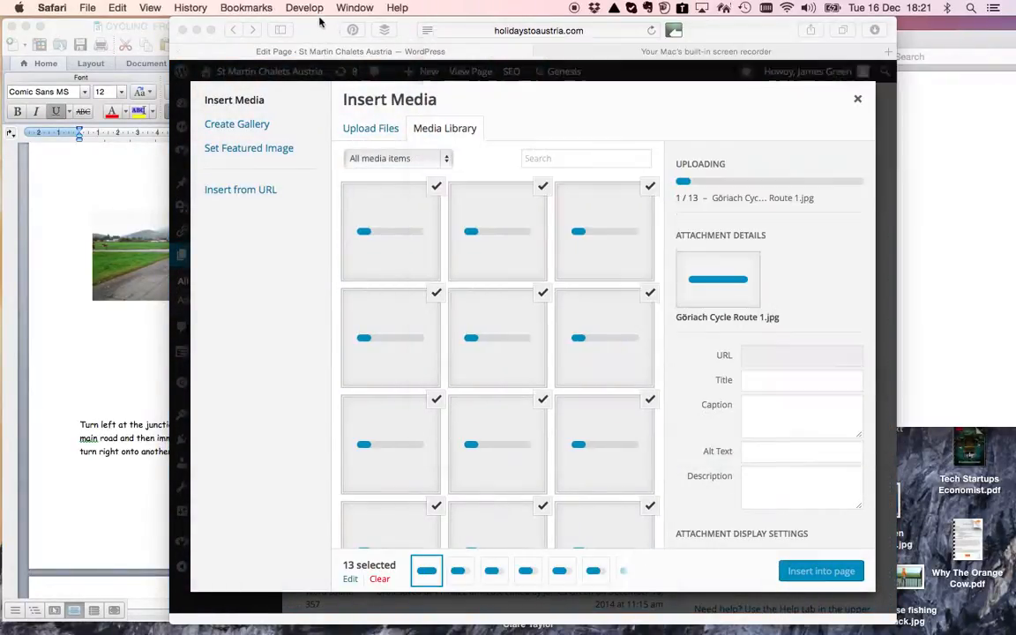